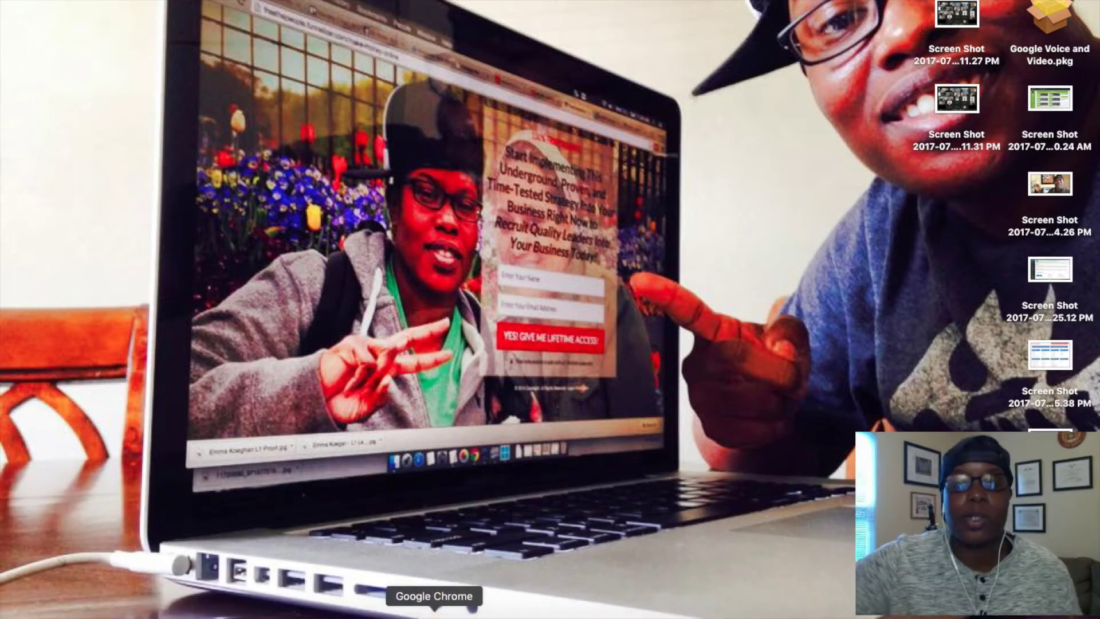
- Bring Chrome forward on the Funnelizer sign-up page with its name, email and phone form
left_click(446, 614)
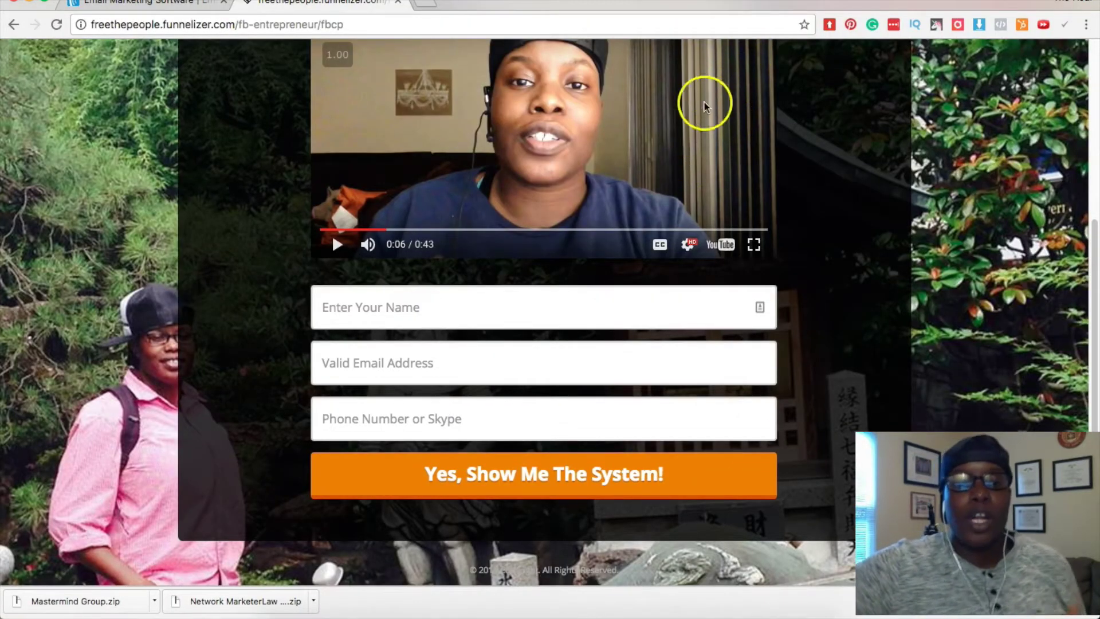
left_click(507, 304)
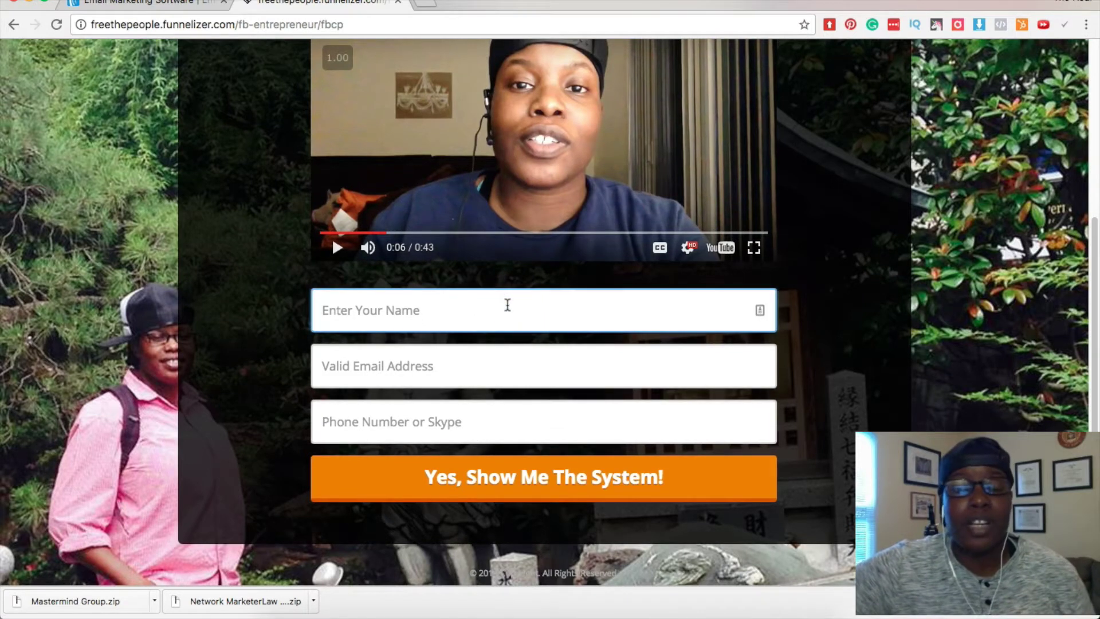
scroll(507, 304, "up", 5)
scroll(509, 314, "down", 6)
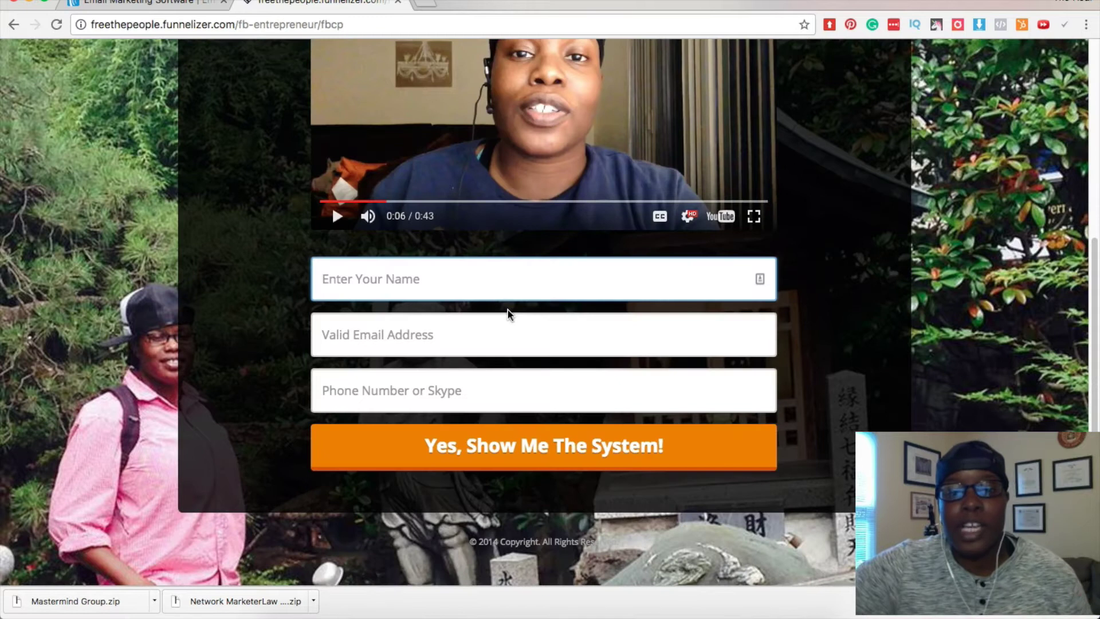
- Focus the form's Name field, dismiss the autofill suggestions, and move to the AWeber login tab
left_click(493, 280)
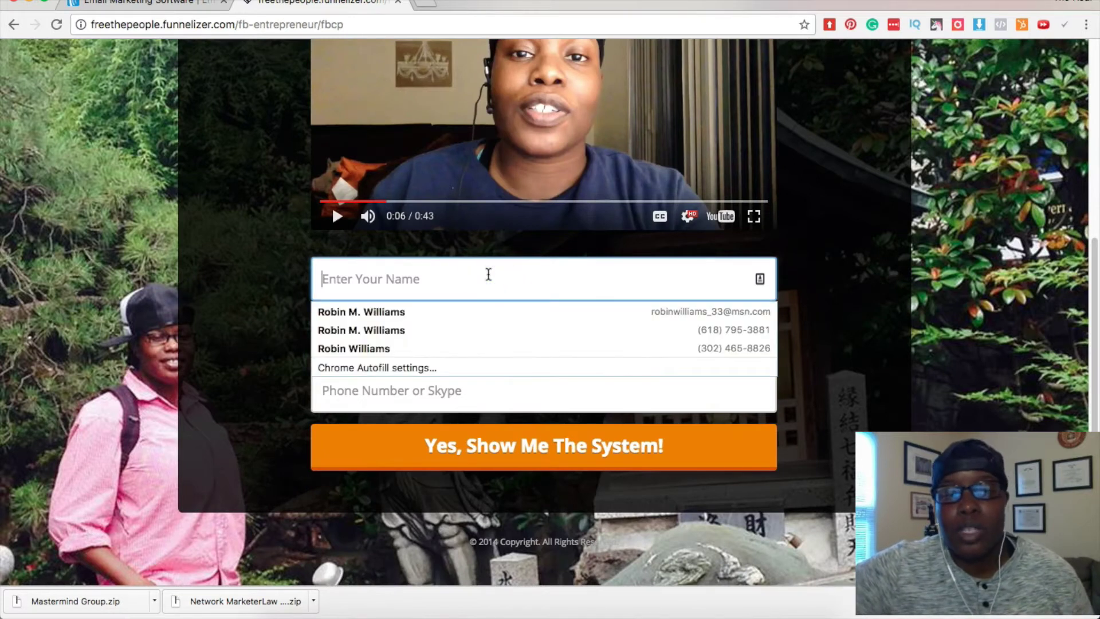
left_click(281, 284)
left_click(263, 287)
left_click(390, 284)
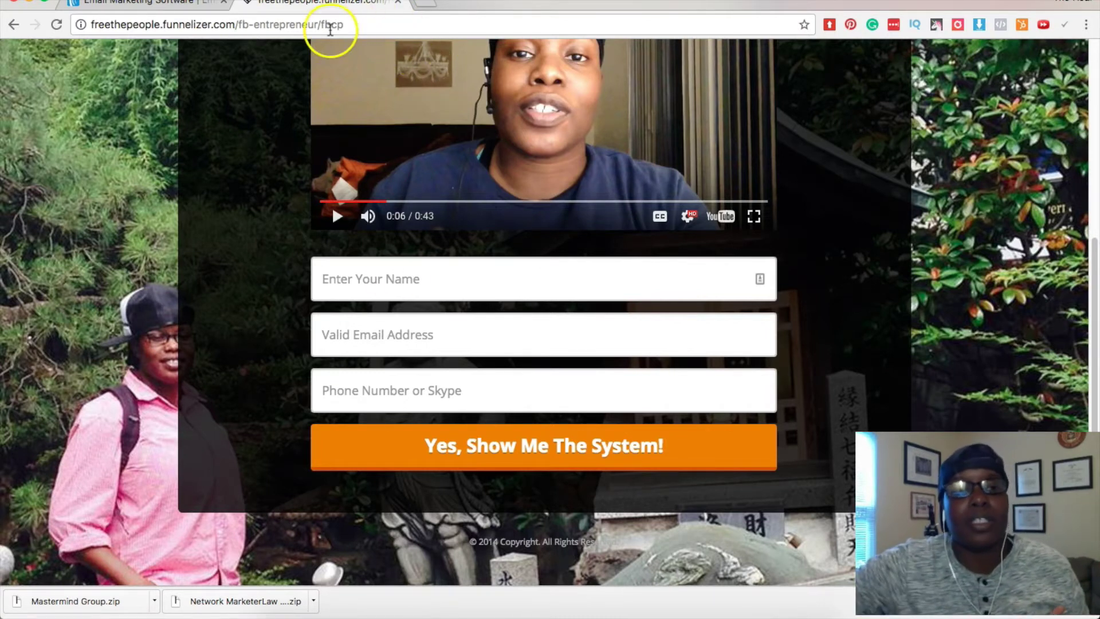
left_click(163, 11)
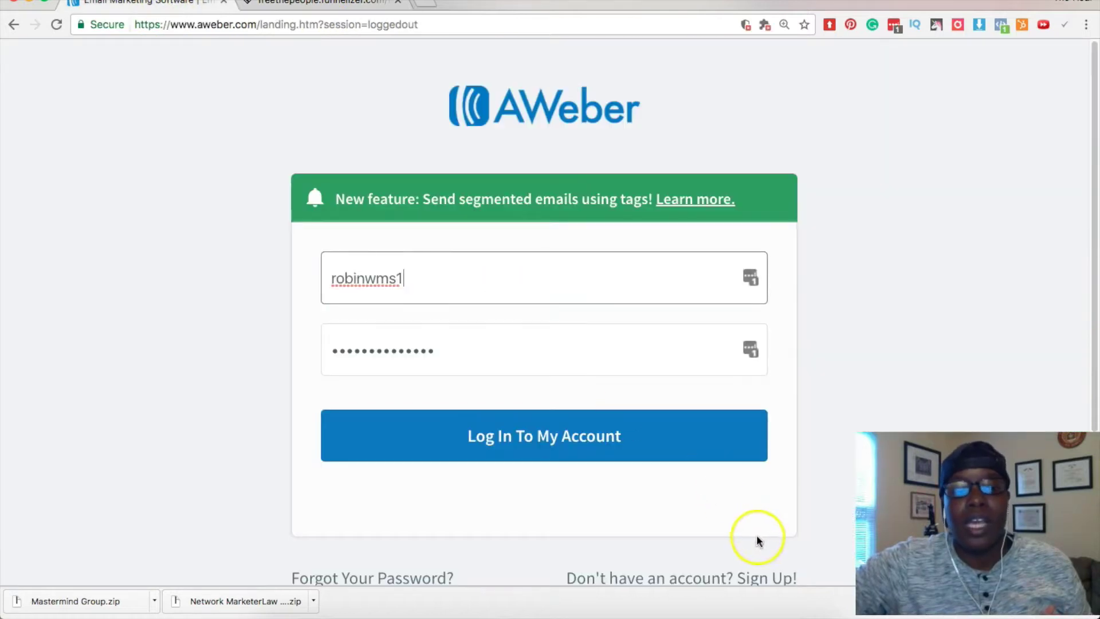
- Log in to AWeber with the prefilled credentials to reach the Weekly Tips dashboard
left_click(588, 437)
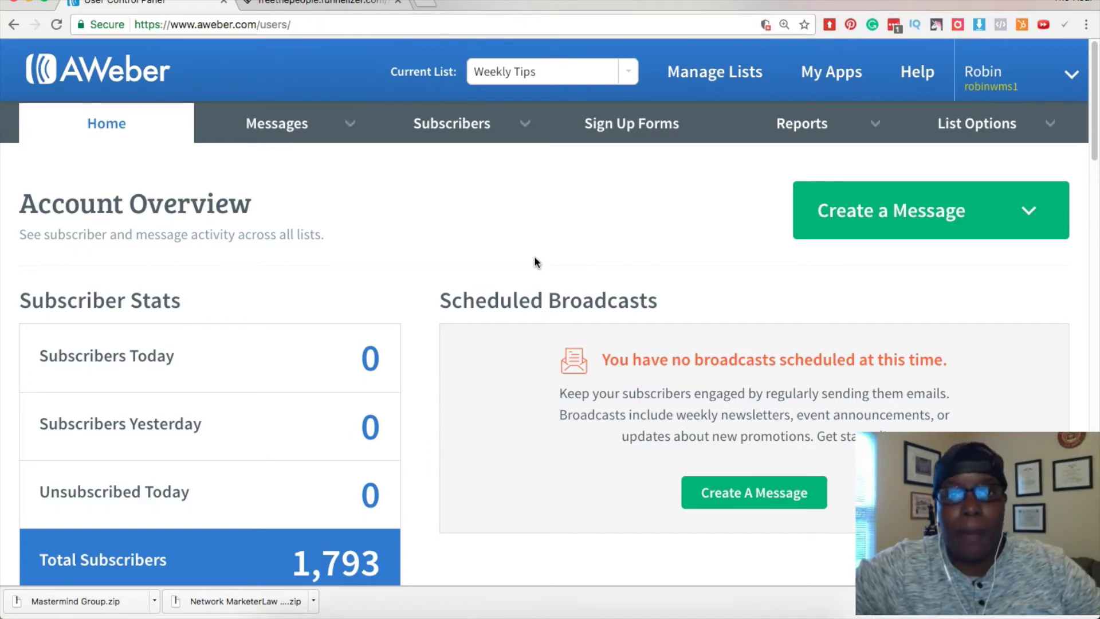
left_click(662, 278)
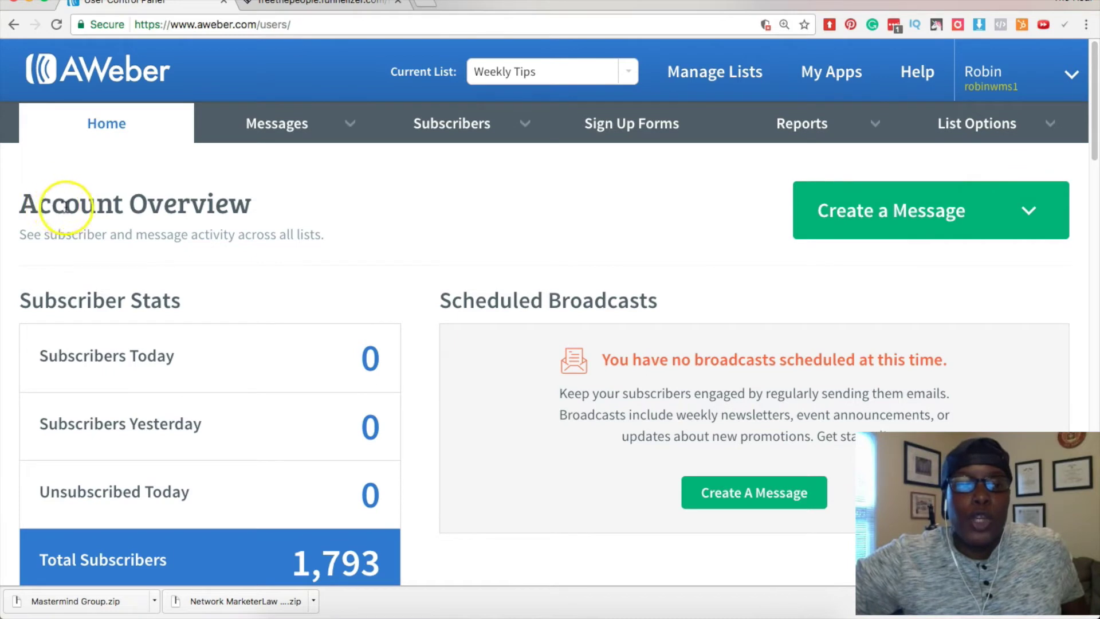
left_click_drag(18, 206, 364, 206)
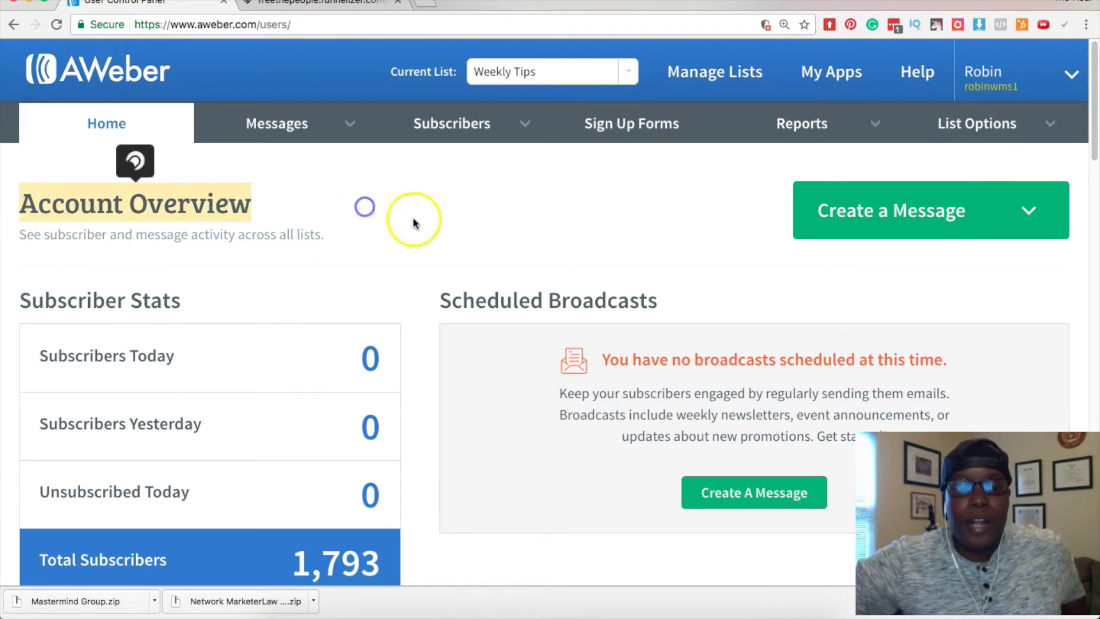
left_click(417, 220)
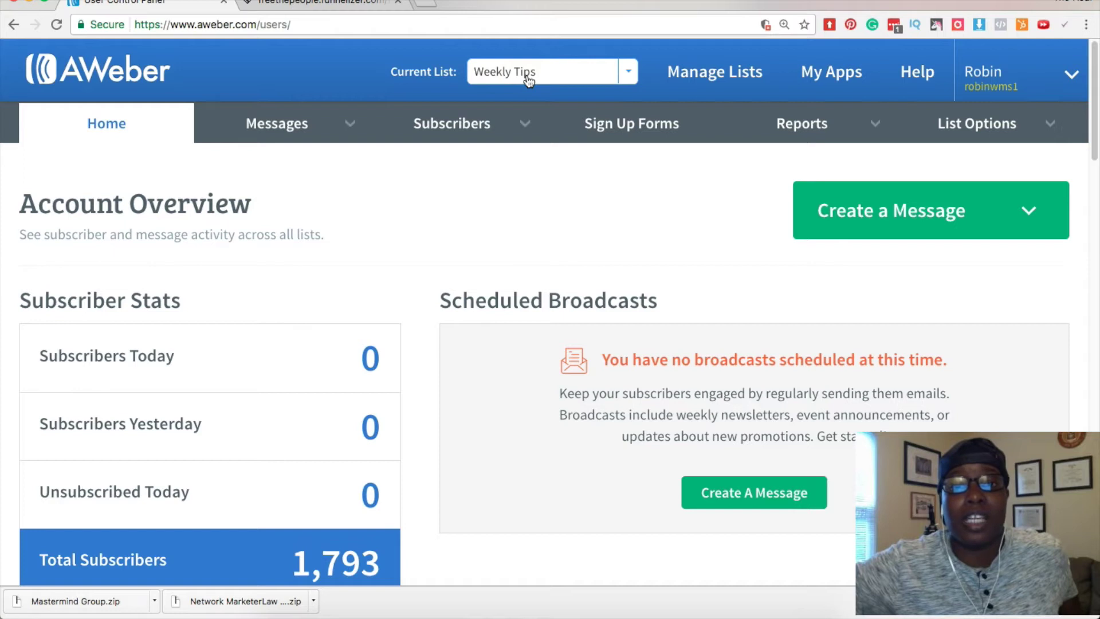
- Browse the Current List dropdown, keep Weekly Tips as the current list, and bring up List Options
left_click(635, 75)
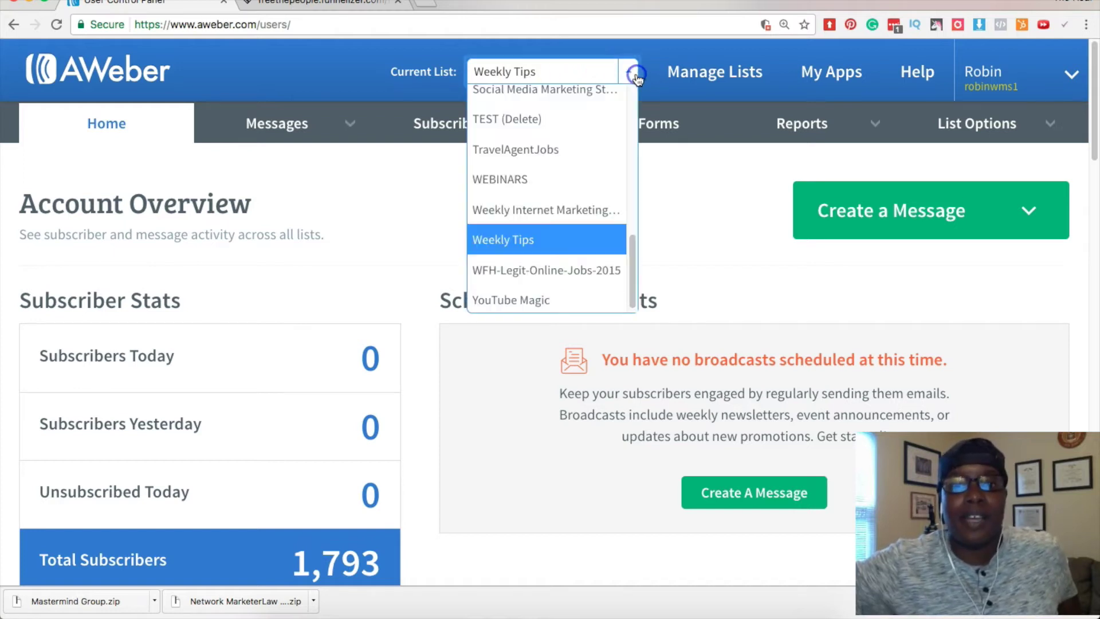
mouse_move(633, 246)
left_mouse_down()
mouse_move(642, 200)
mouse_move(633, 124)
mouse_move(631, 252)
left_mouse_up()
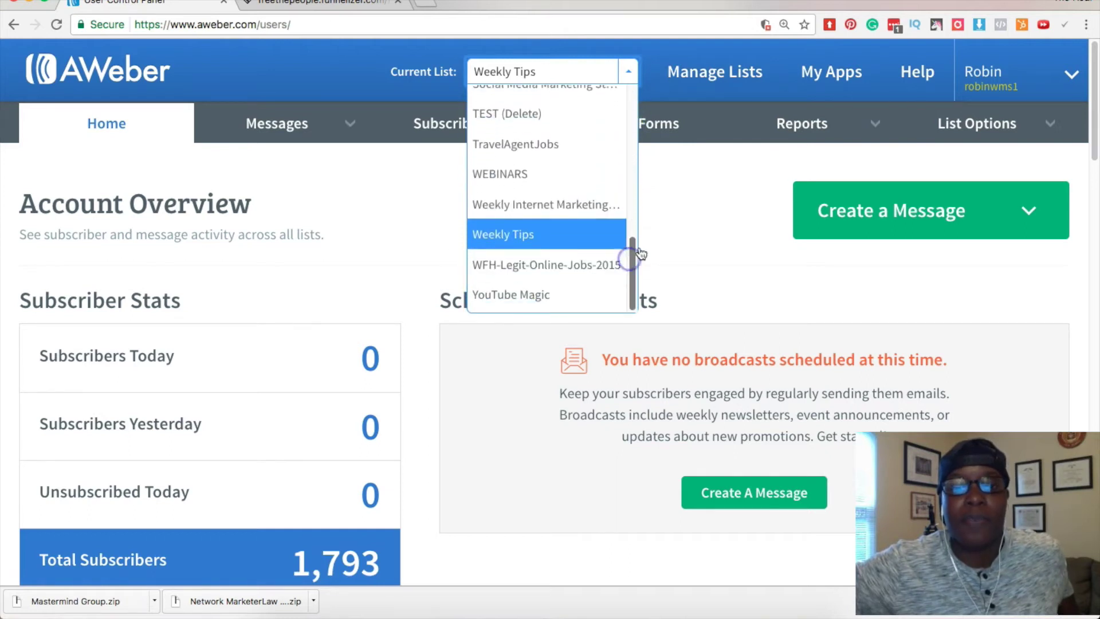
left_click(687, 224)
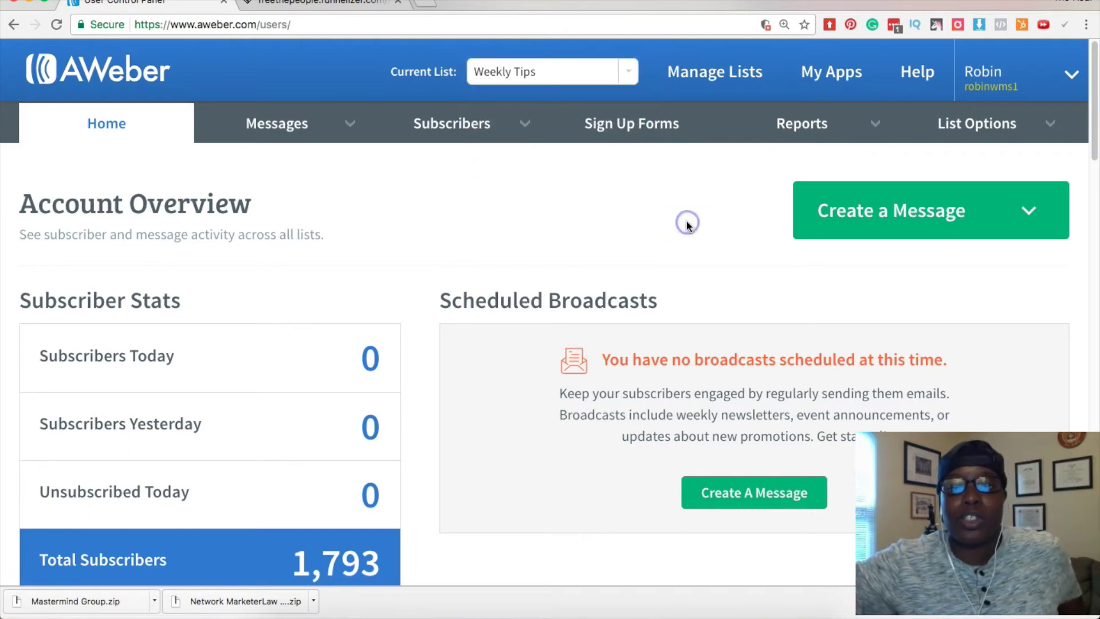
left_click(628, 73)
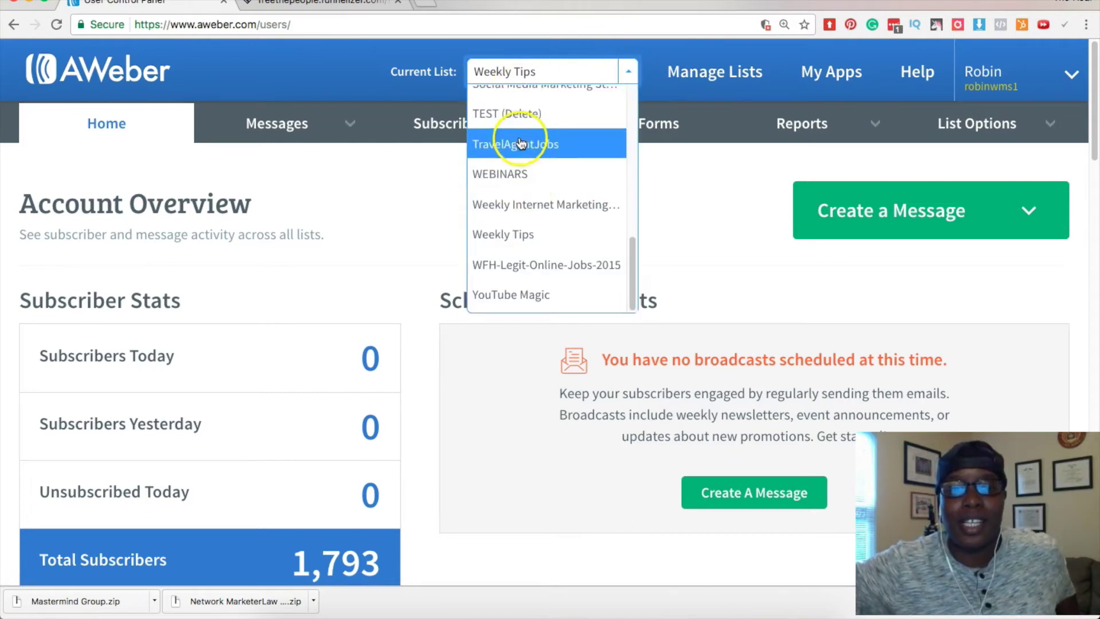
left_click(736, 195)
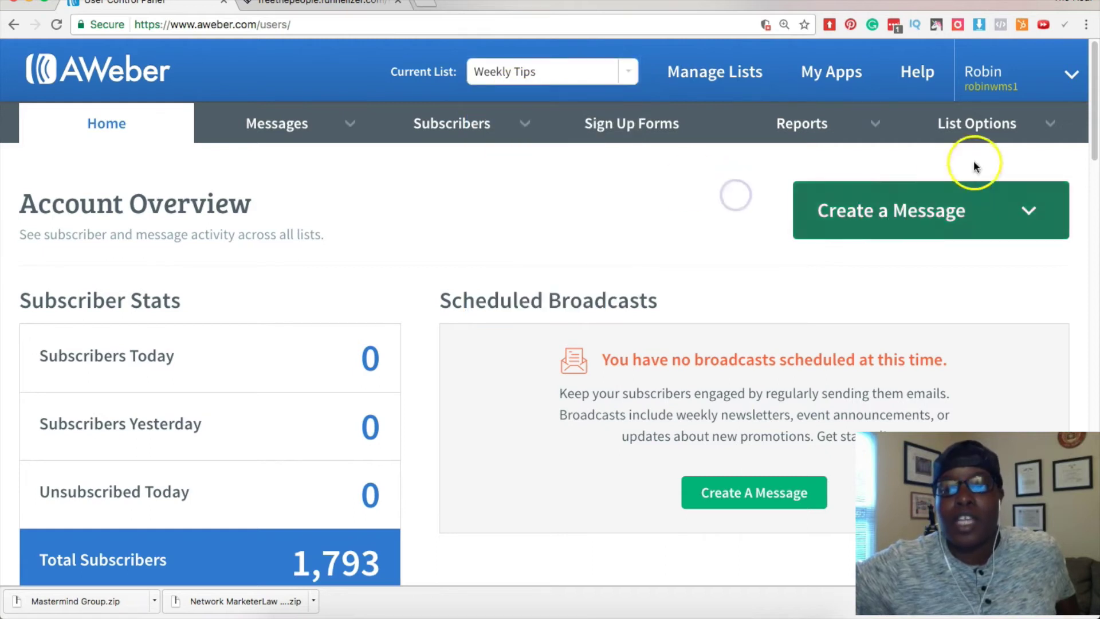
left_click(1052, 125)
- In Weekly Tips List Settings > Confirmed Opt-In, toggle off Require Opt-In for Web Forms
left_click(978, 165)
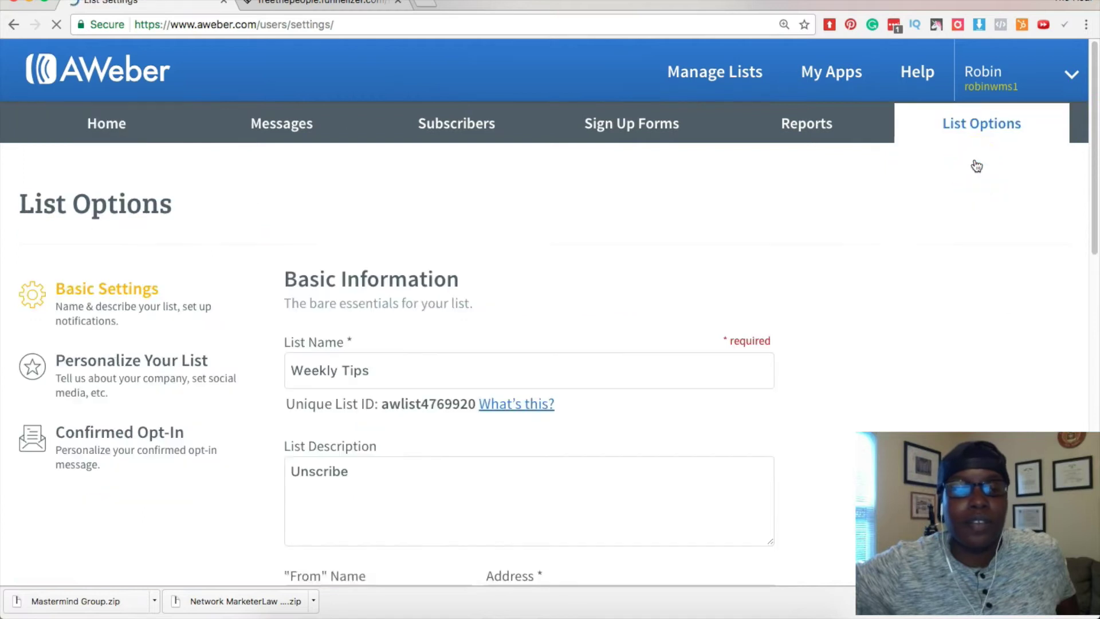
left_click(86, 437)
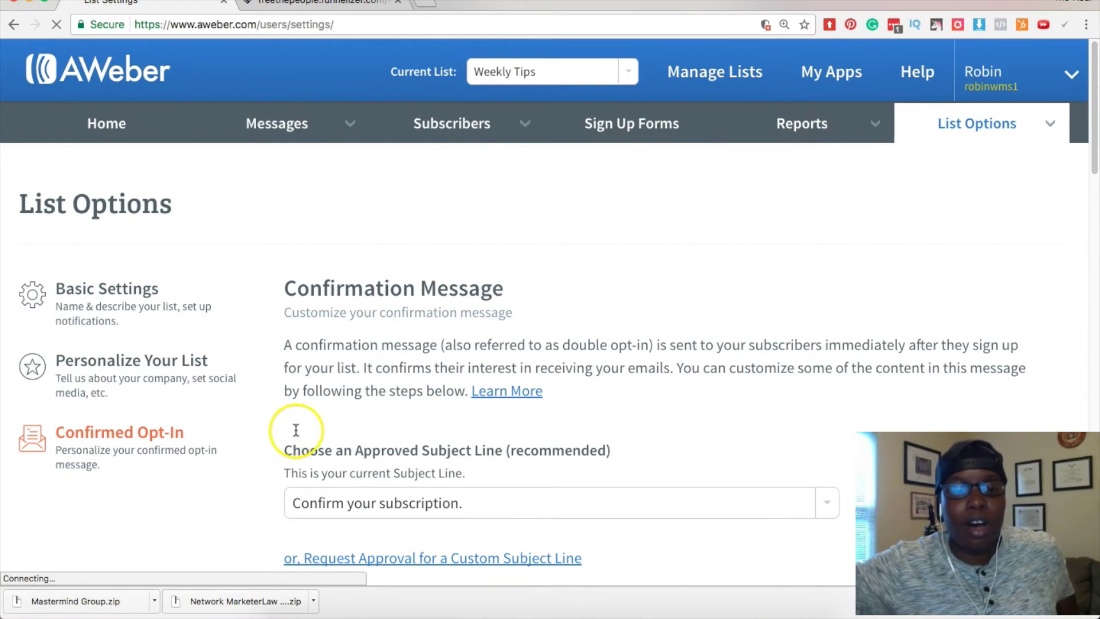
scroll(295, 430, "down", 10)
scroll(298, 430, "down", 10)
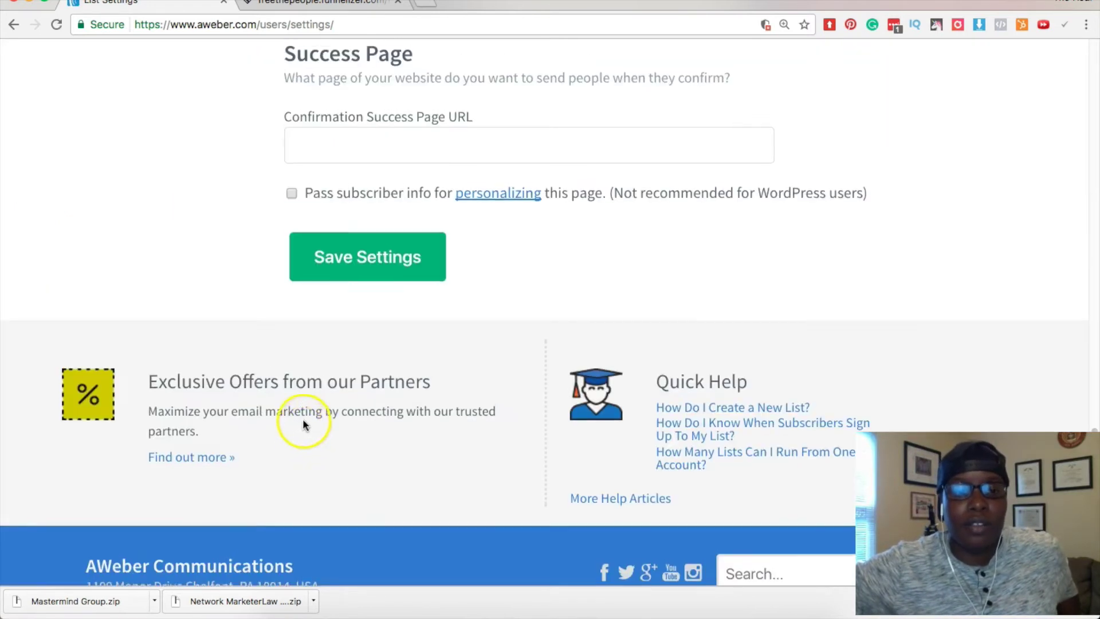
scroll(302, 424, "up", 5)
left_click(305, 407)
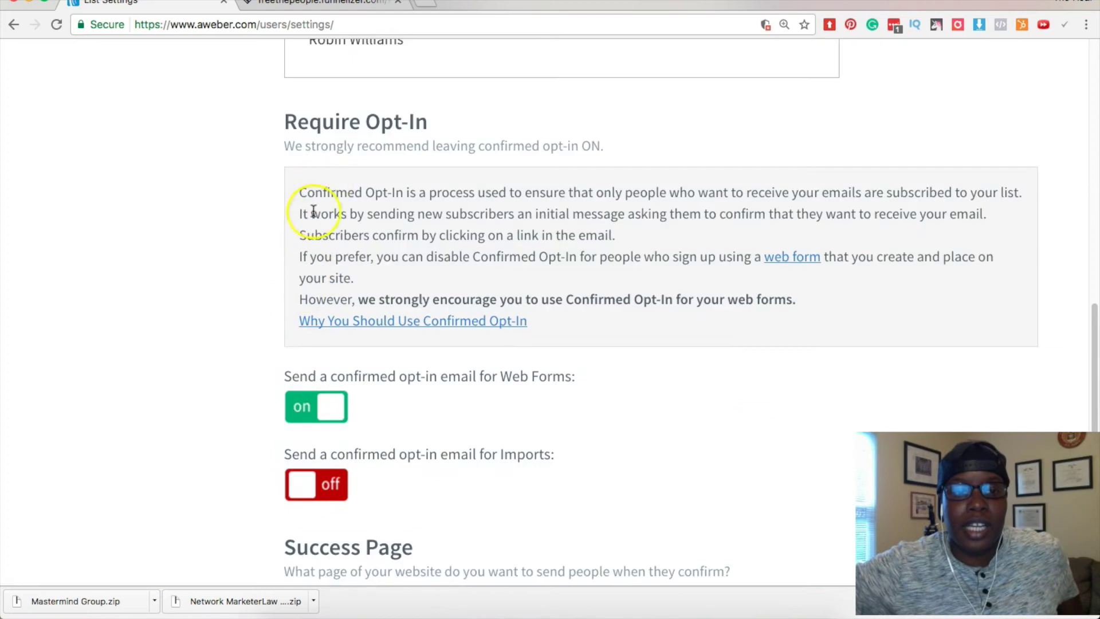
left_click(319, 411)
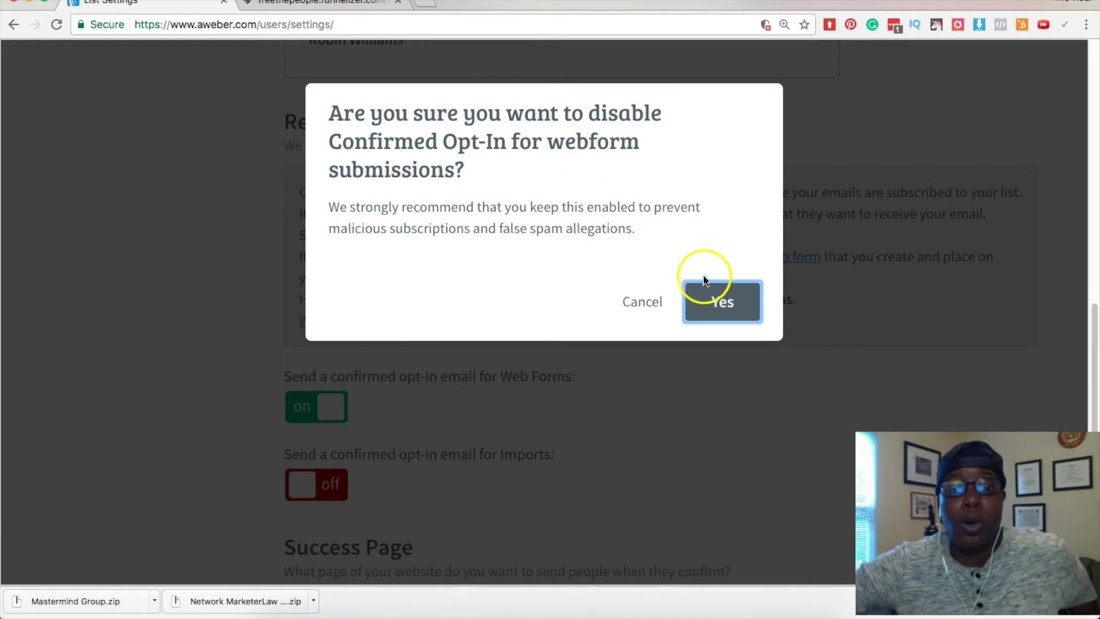
left_click(719, 312)
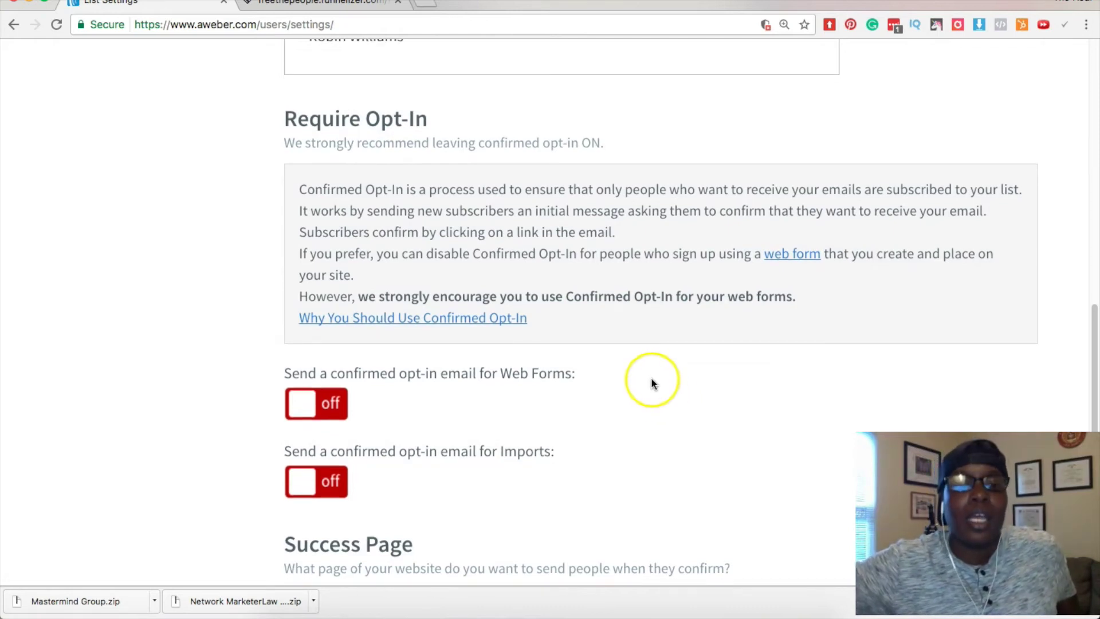
scroll(597, 309, "down", 3)
scroll(597, 310, "down", 10)
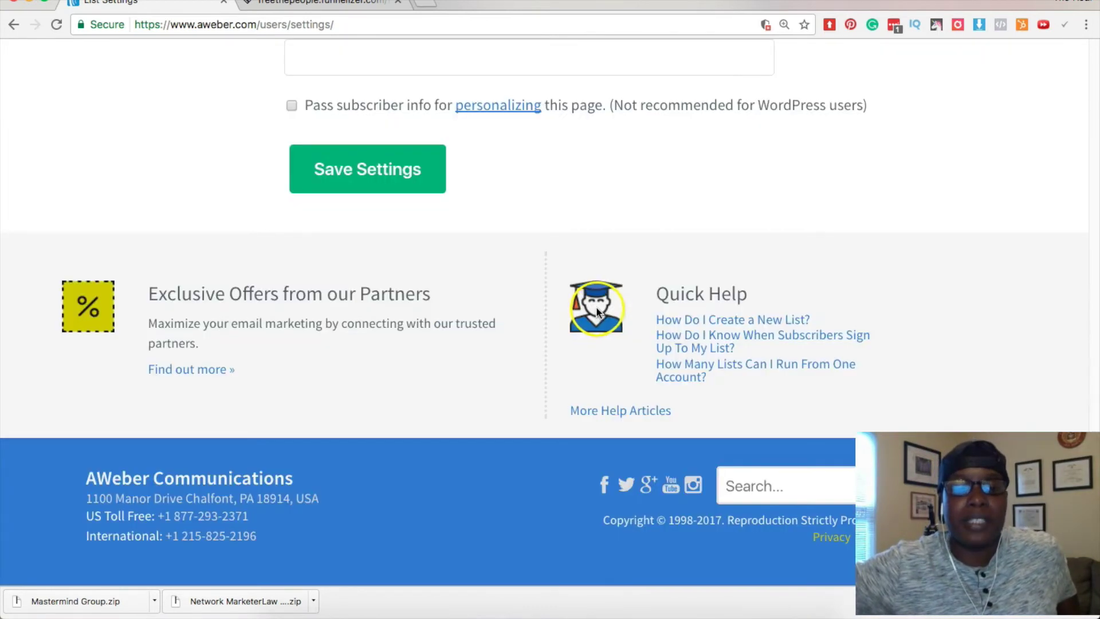
scroll(596, 307, "up", 5)
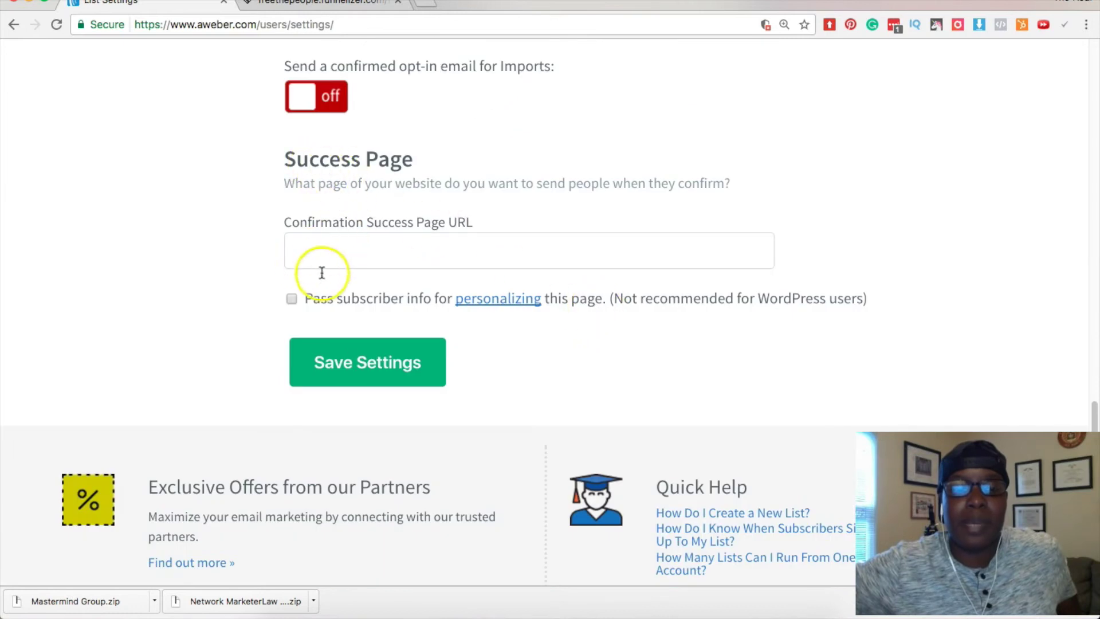
left_click(542, 256)
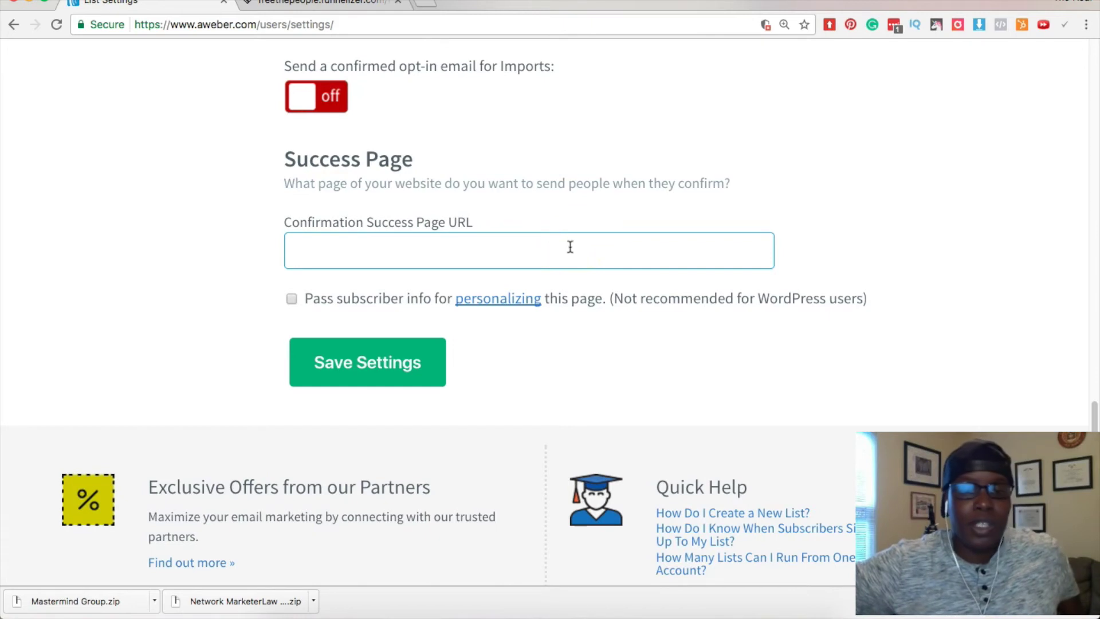
scroll(573, 235, "up", 10)
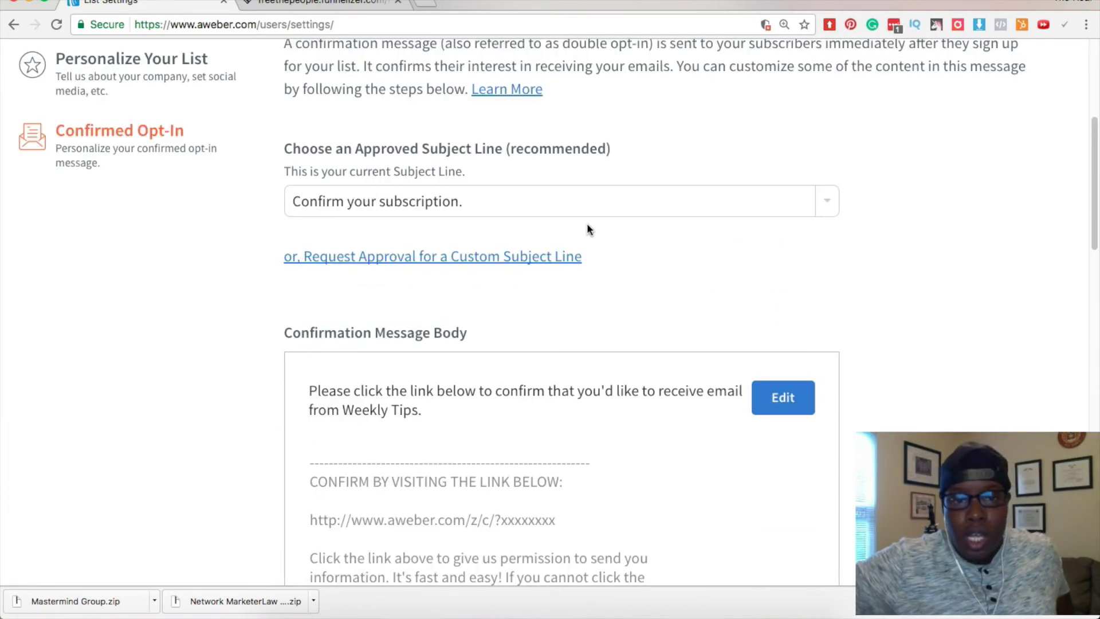
scroll(589, 229, "up", 5)
scroll(590, 228, "down", 1)
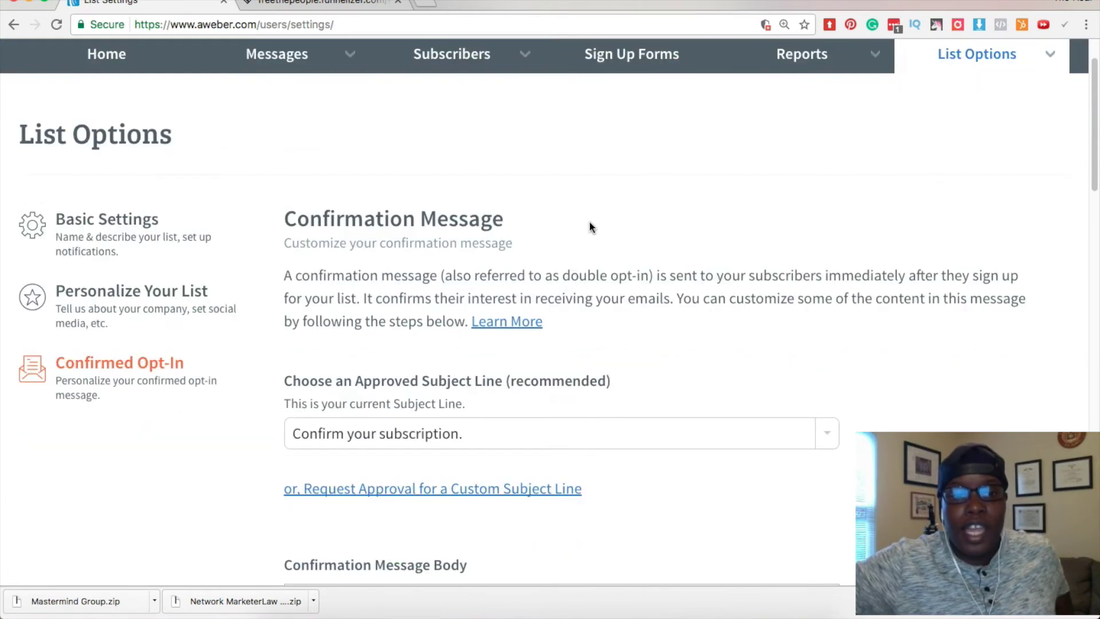
left_click(585, 215)
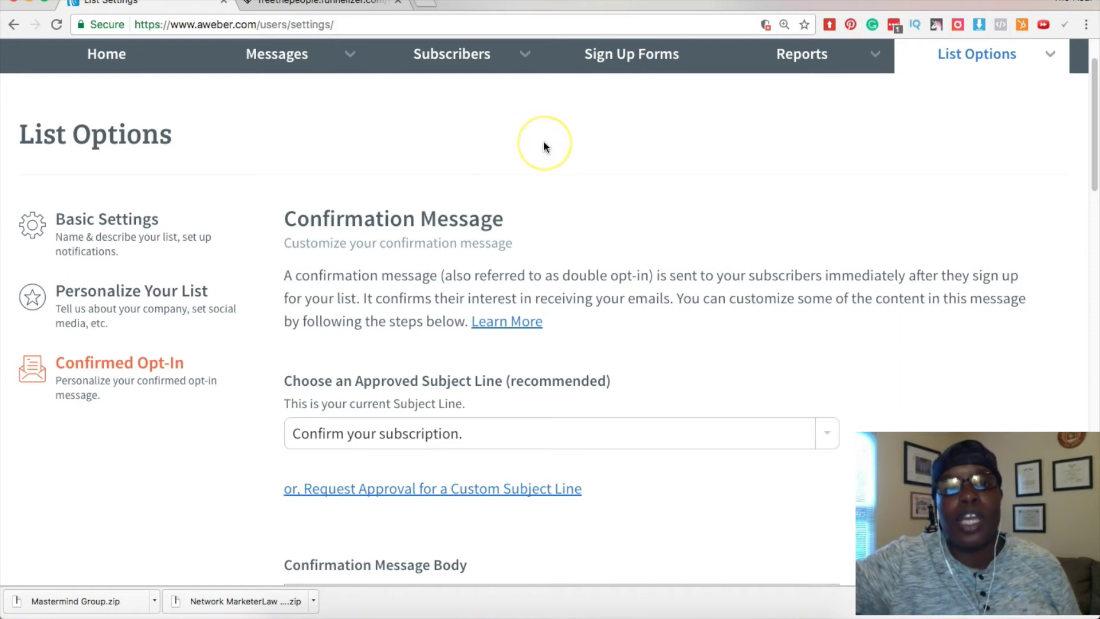
left_click(321, 3)
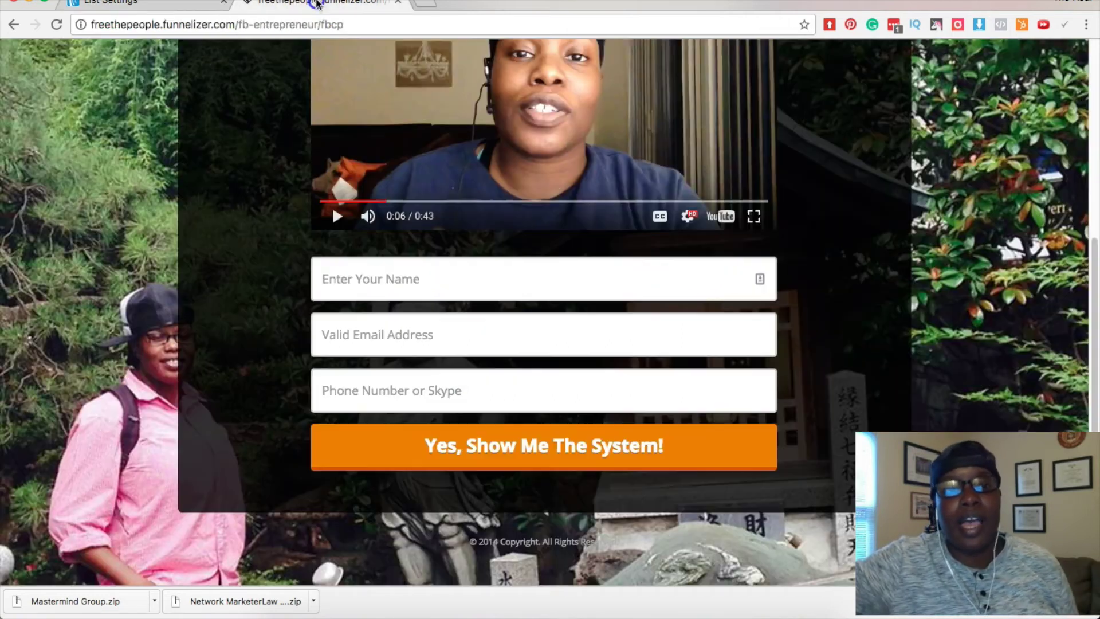
scroll(371, 182, "up", 5)
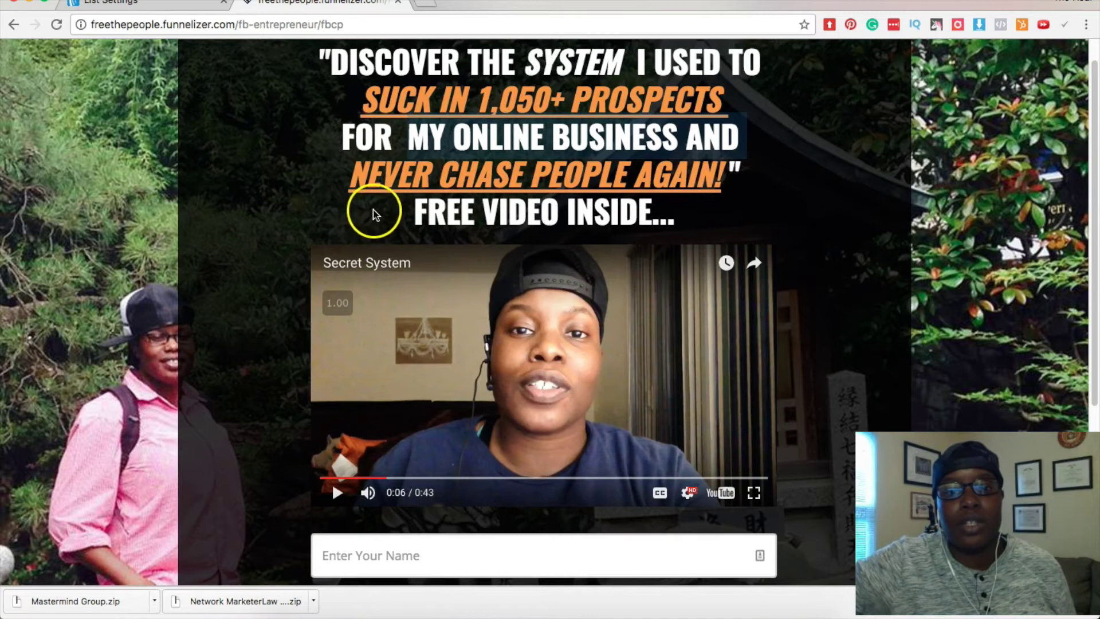
scroll(370, 215, "down", 3)
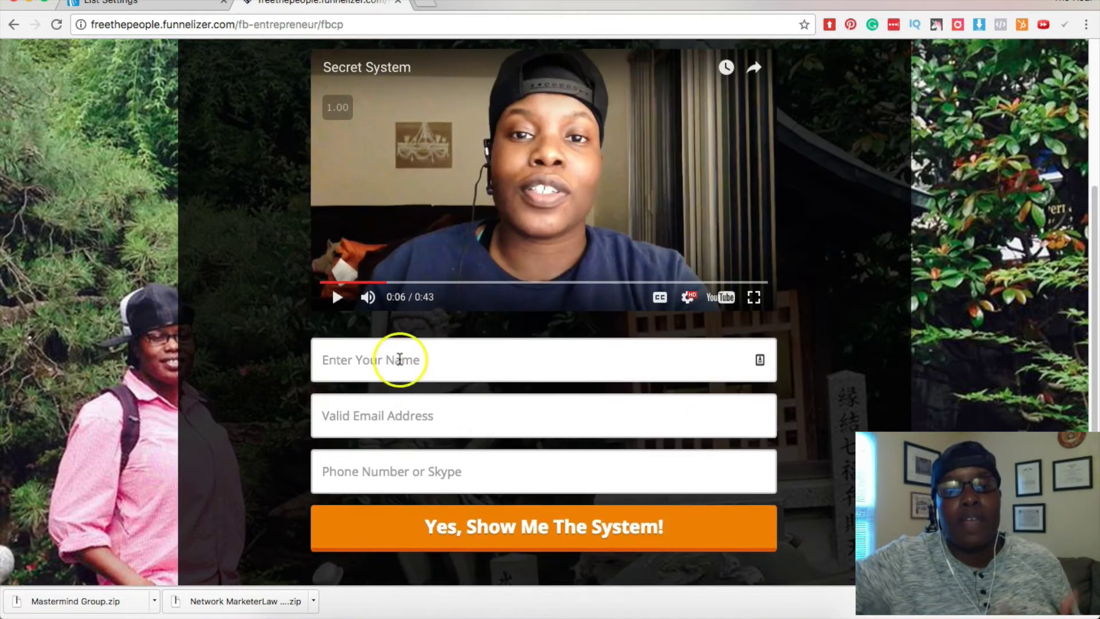
left_click(400, 359)
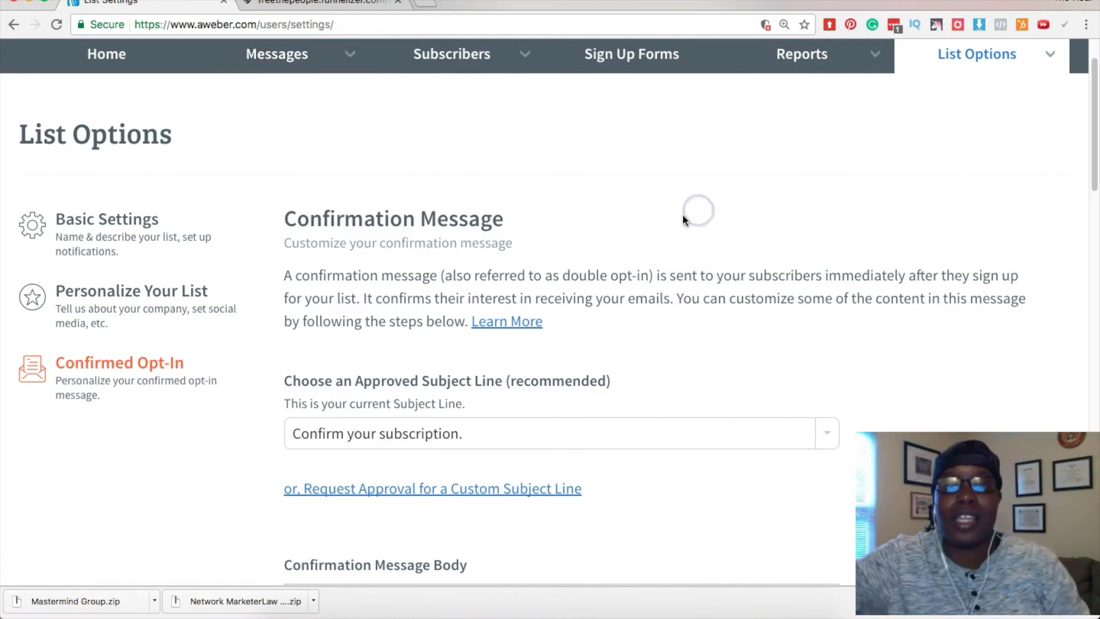
- Open AWeber's Help page and scroll down to the Can't Find an Answer? form
scroll(700, 238, "down", 5)
scroll(708, 245, "up", 6)
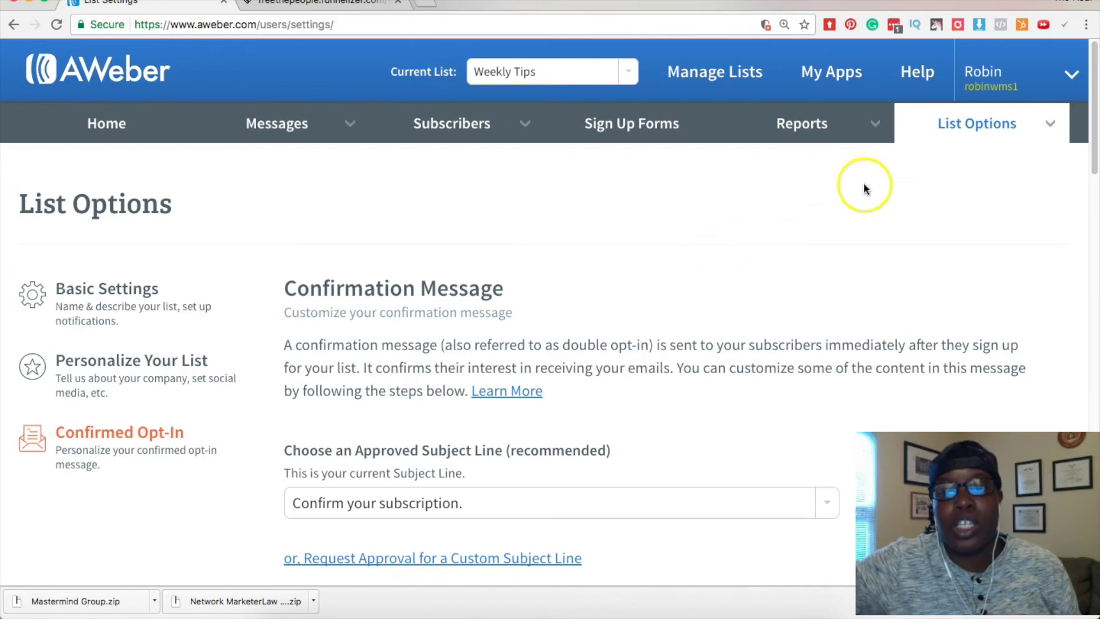
left_click(928, 80)
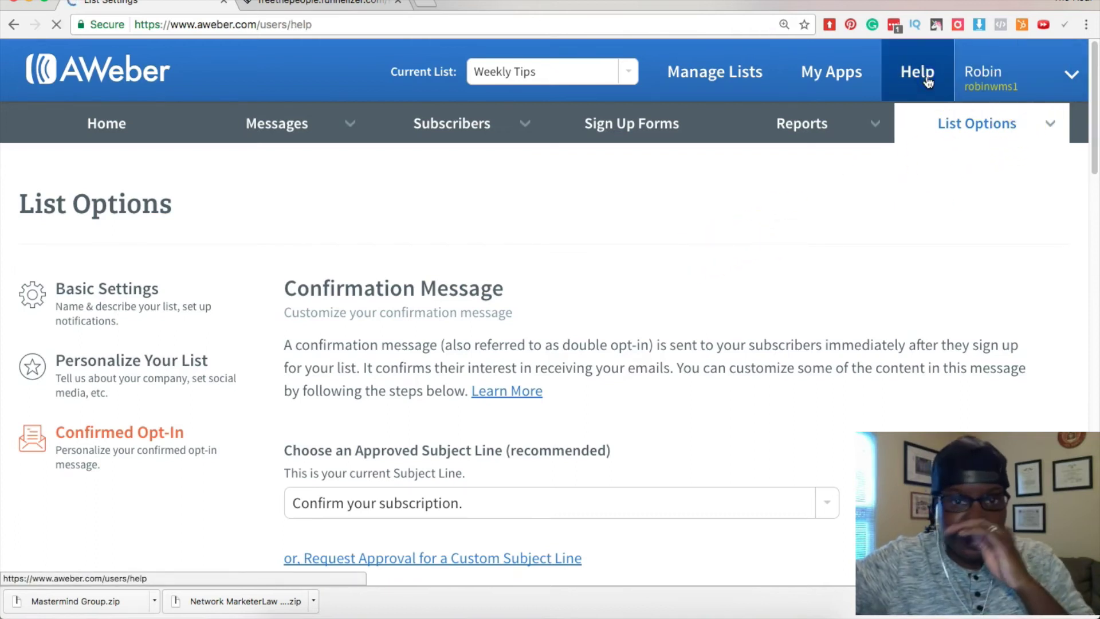
scroll(707, 247, "down", 10)
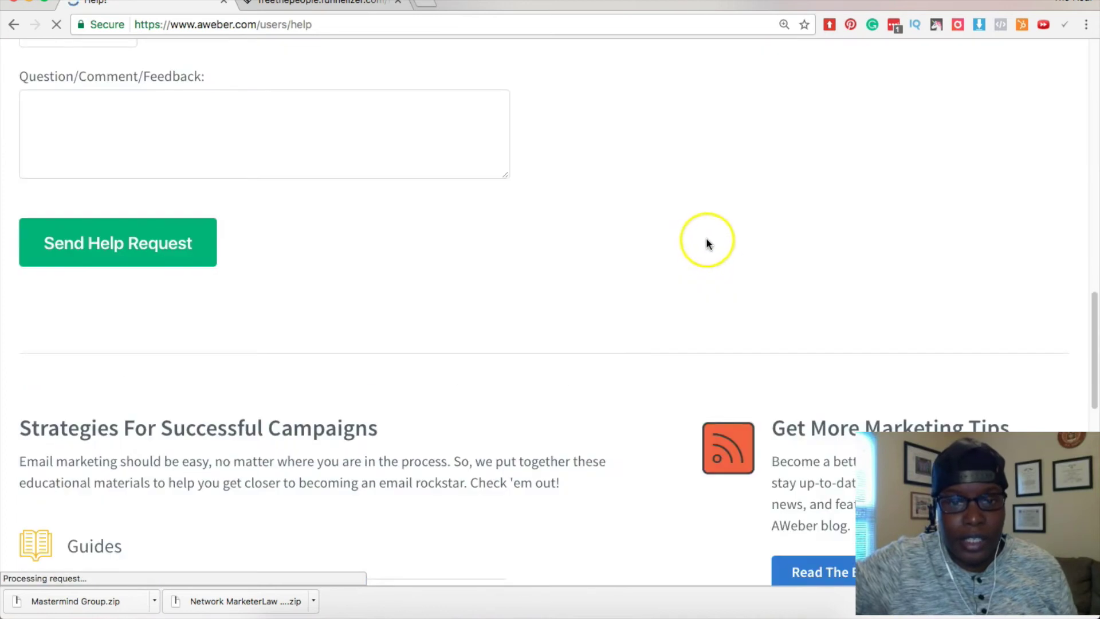
scroll(707, 243, "down", 5)
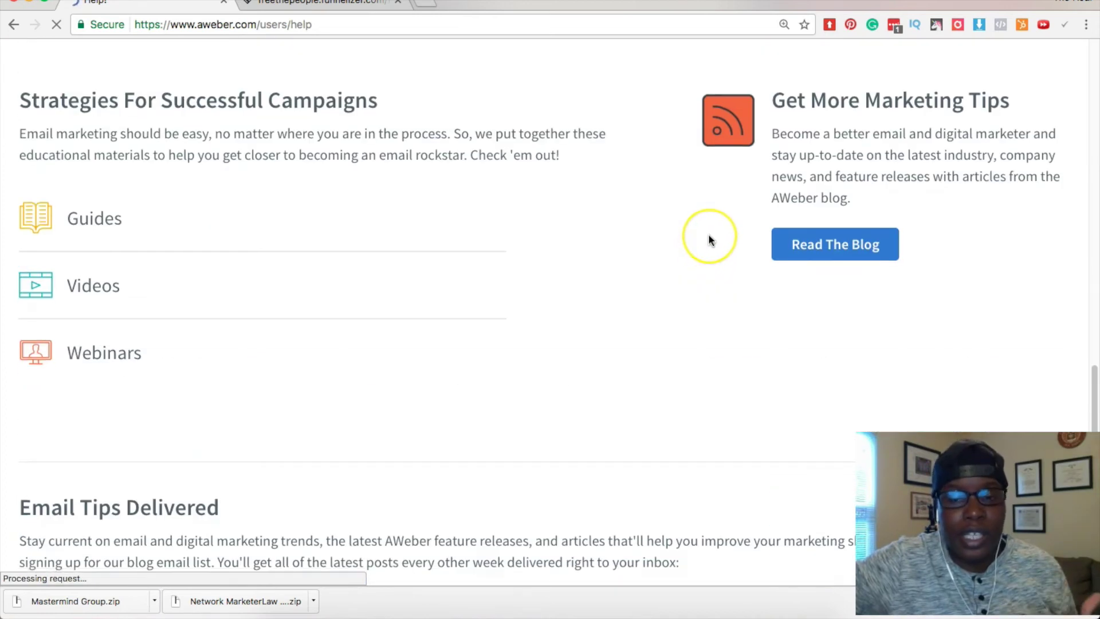
scroll(708, 235, "down", 4)
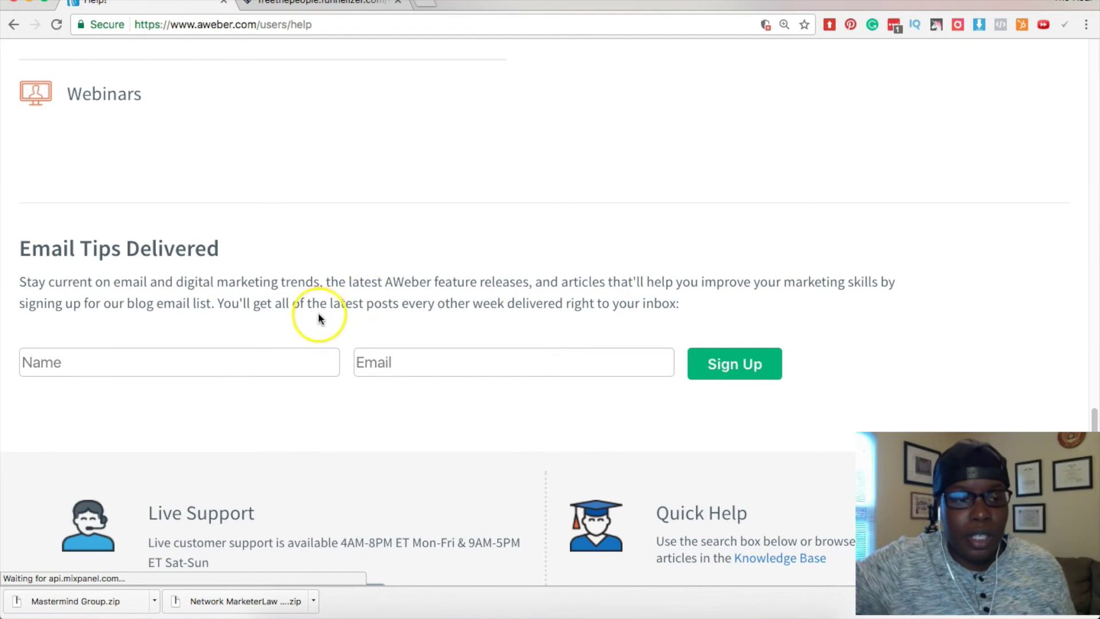
scroll(318, 312, "down", 1)
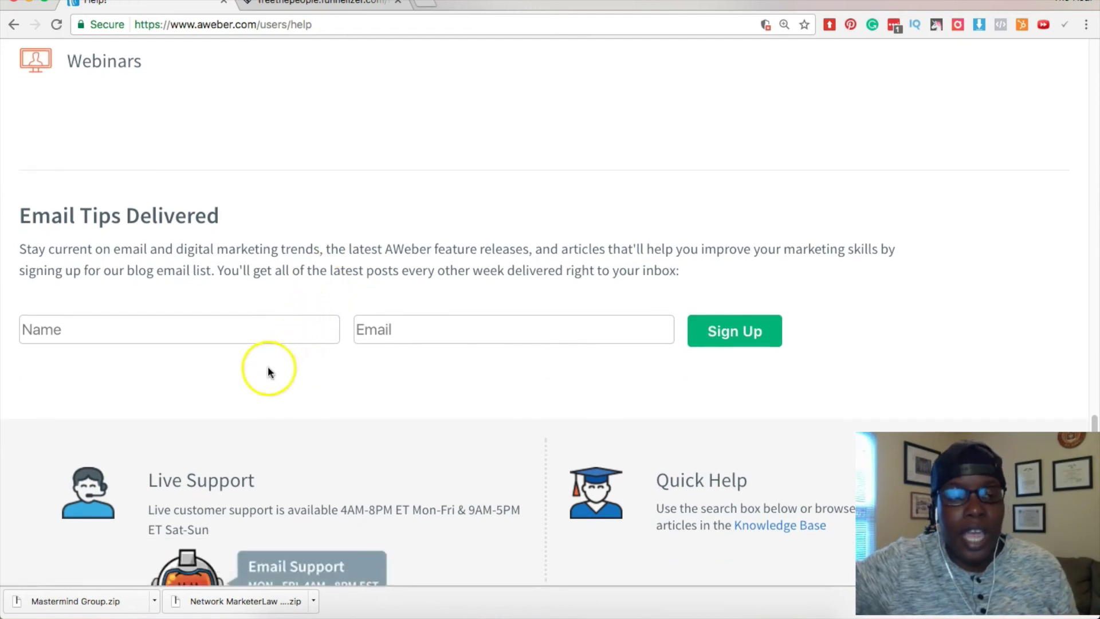
- Focus the contact form's Name field and check its saved entries
left_click(203, 331)
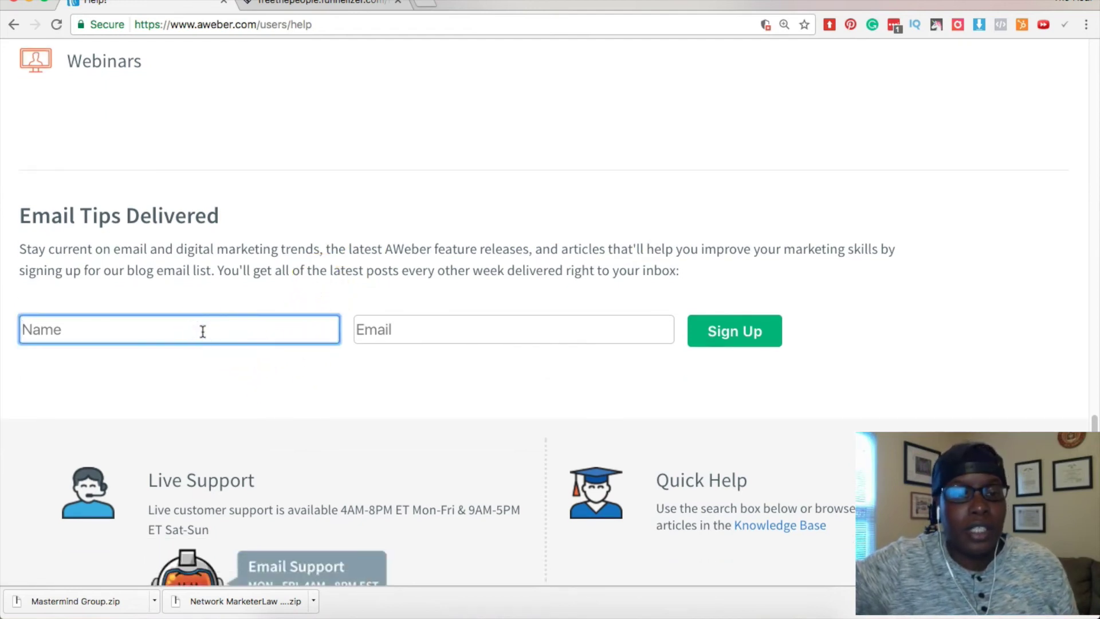
left_click(203, 331)
scroll(245, 333, "down", 5)
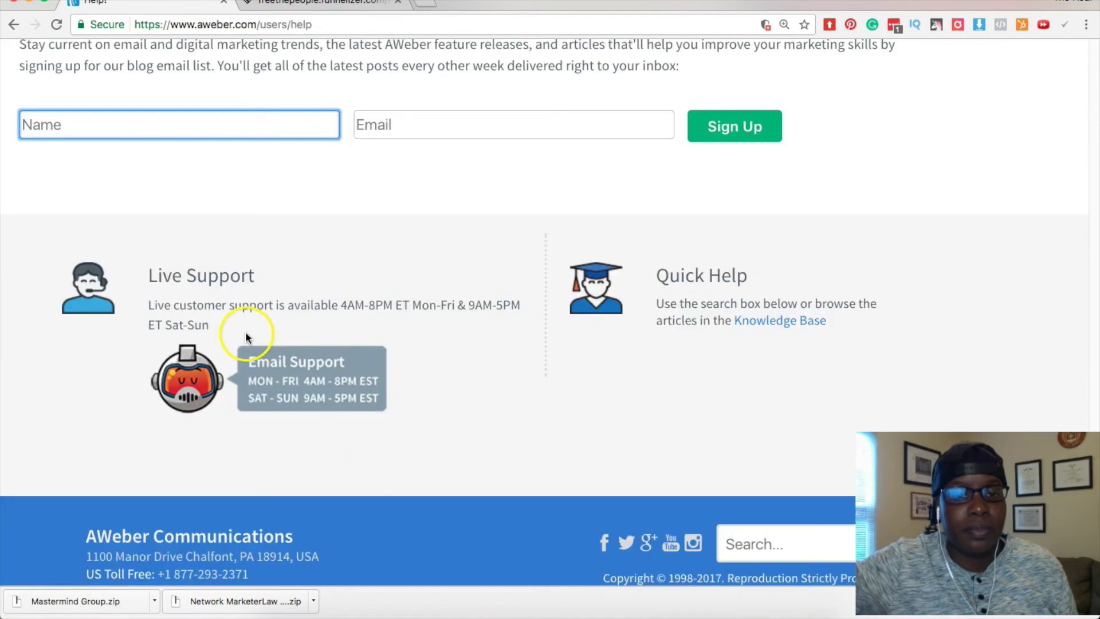
scroll(246, 331, "up", 10)
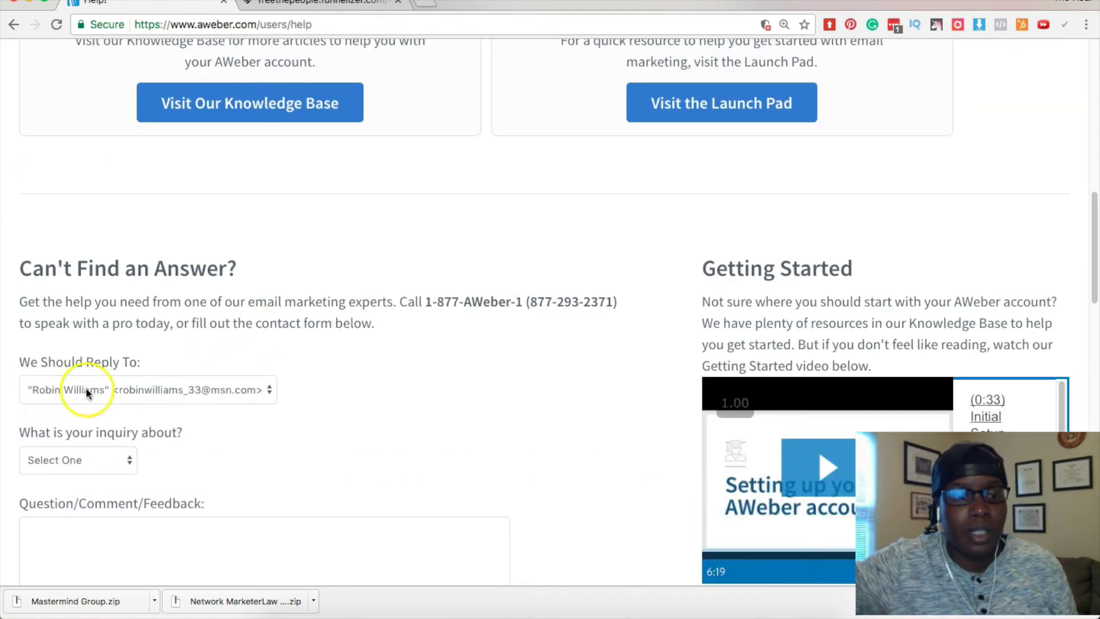
scroll(117, 372, "down", 1)
- Check the reply email address and set the inquiry type to Technical Question
scroll(134, 258, "down", 2)
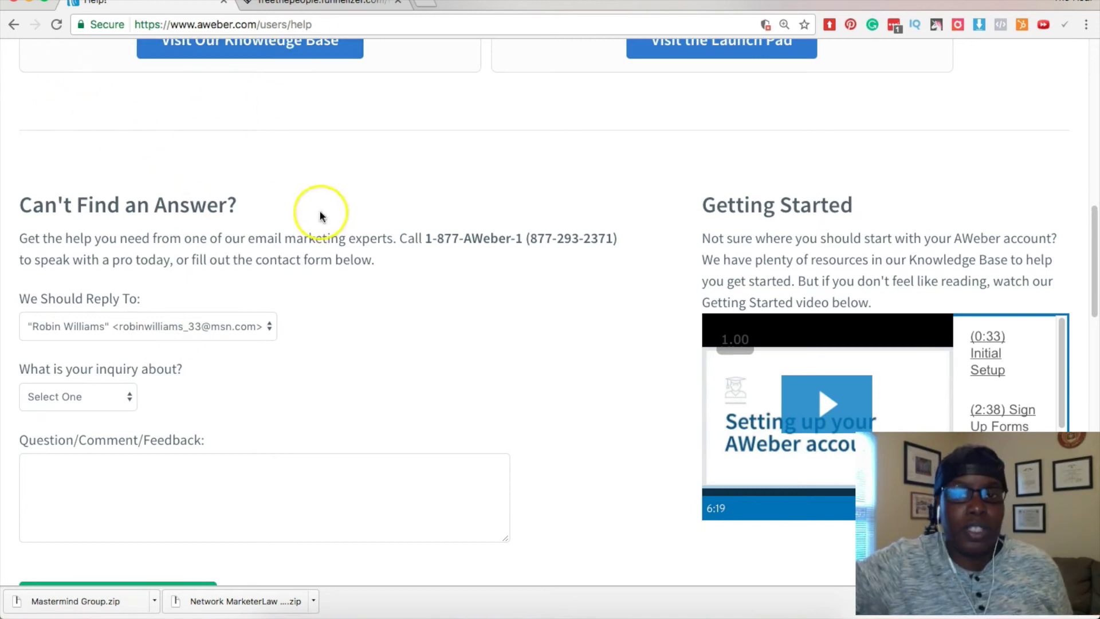
left_click(193, 328)
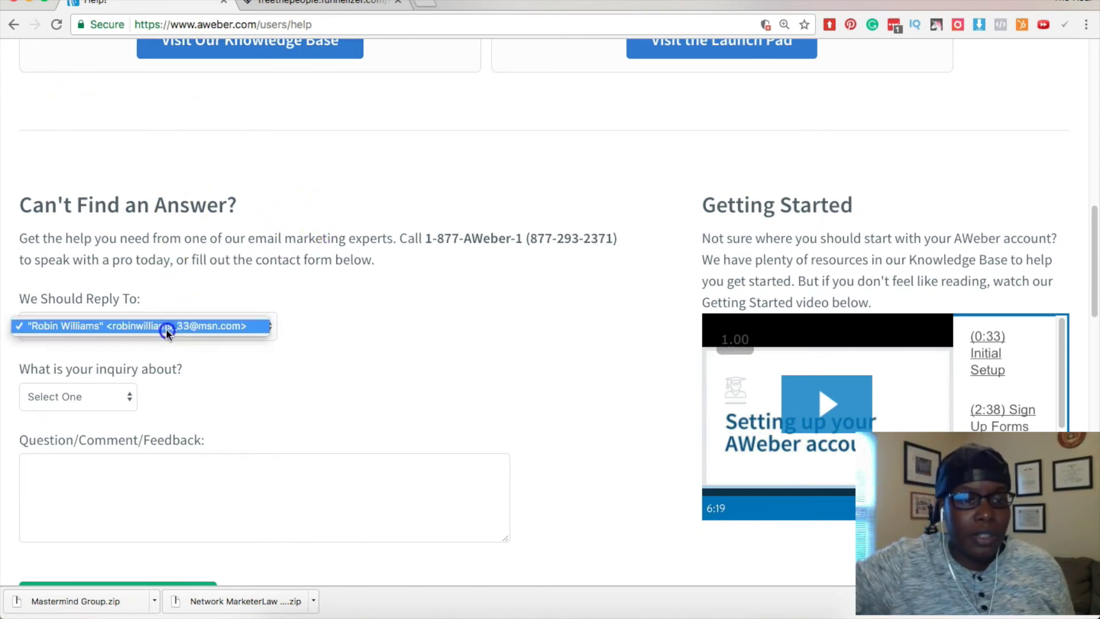
left_click(109, 393)
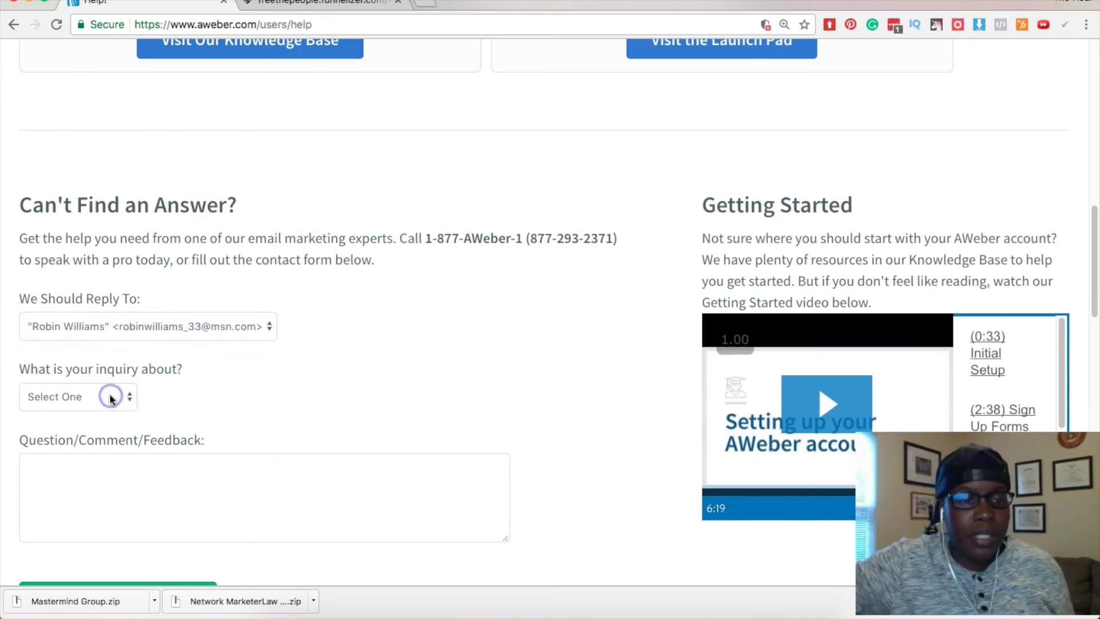
left_click(126, 396)
left_click(113, 408)
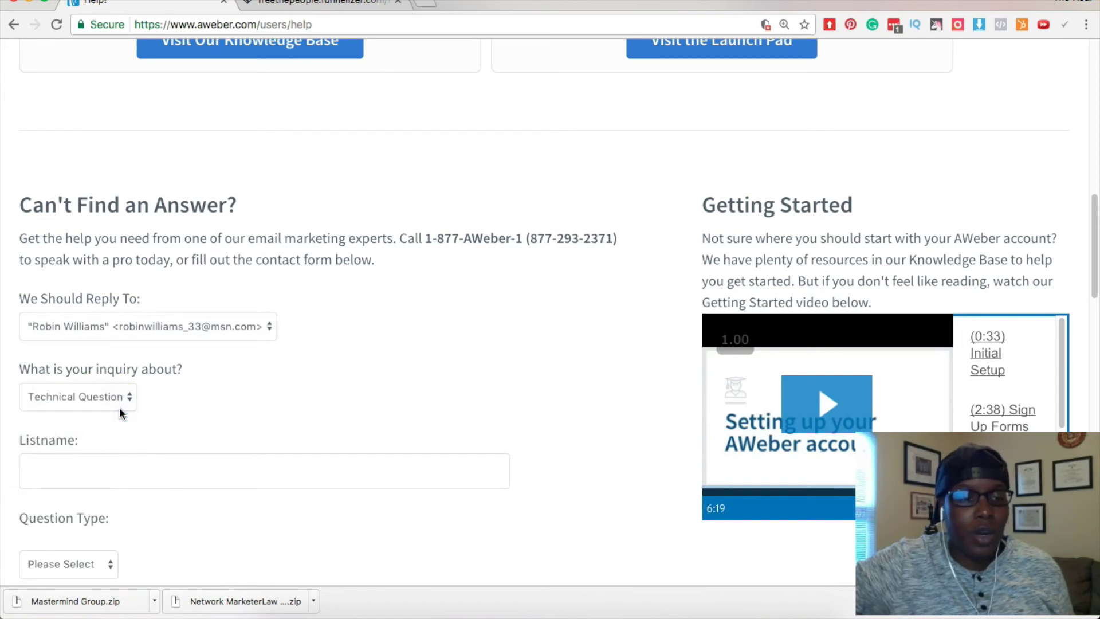
left_click(142, 485)
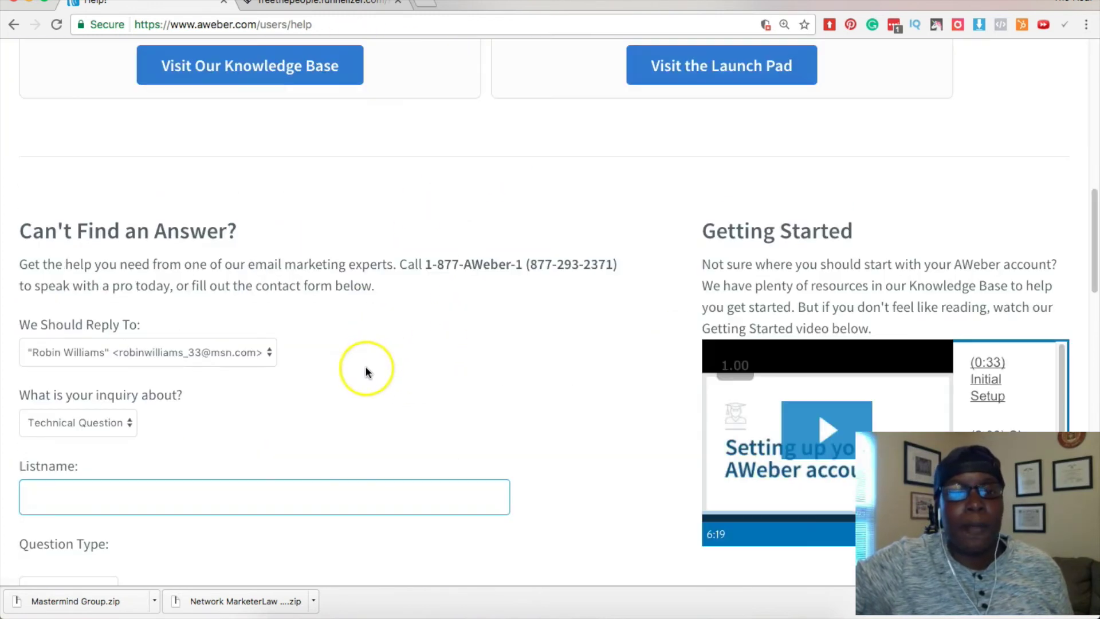
scroll(365, 368, "down", 10)
scroll(179, 324, "up", 8)
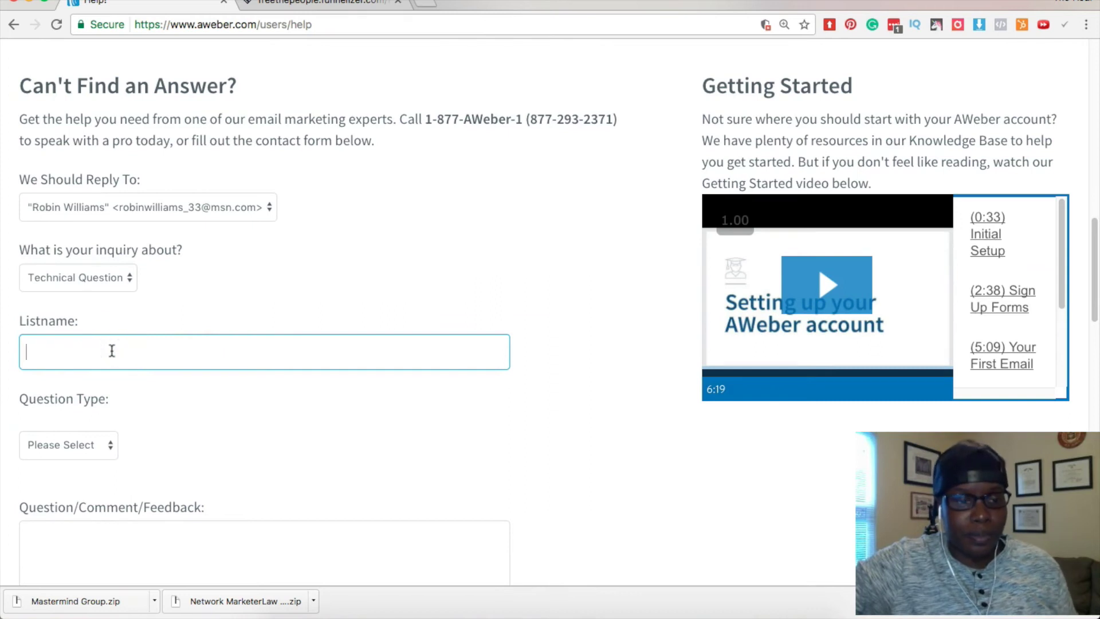
- Set the Question Type to Web Form and focus the newly shown URL field
left_click(109, 445)
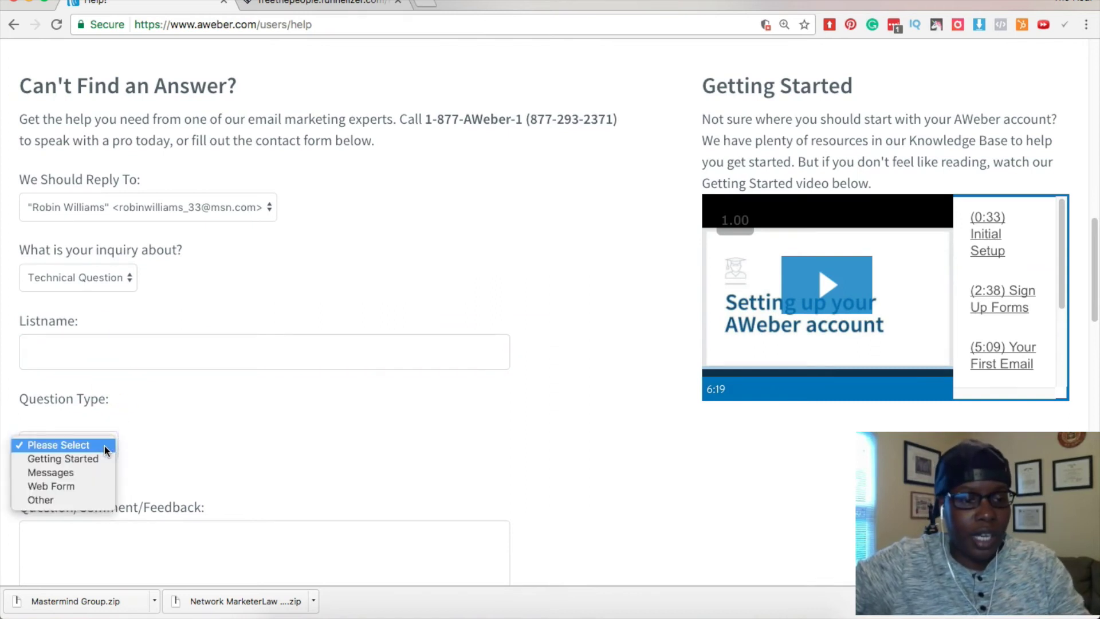
left_click(78, 487)
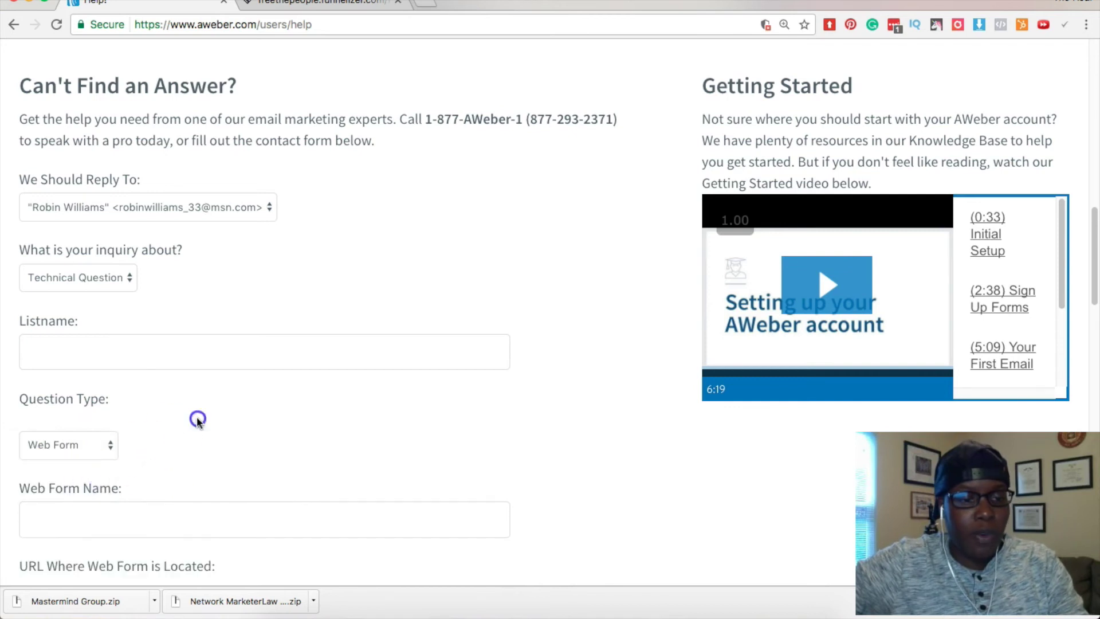
scroll(204, 412, "down", 2)
left_click(180, 433)
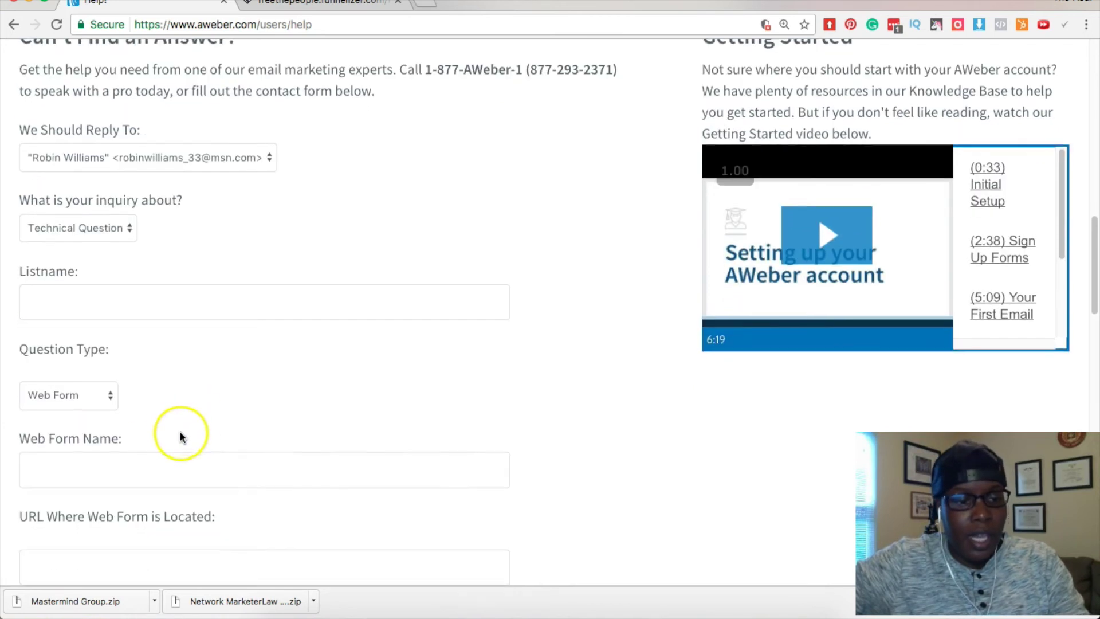
scroll(180, 433, "down", 5)
left_click(178, 428)
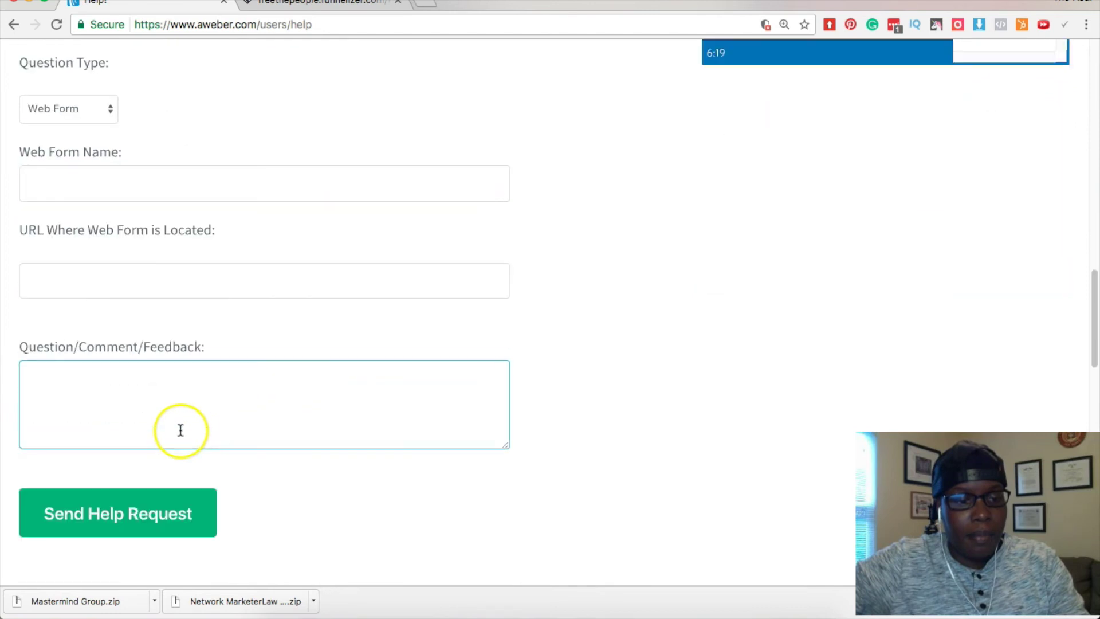
left_click(61, 167)
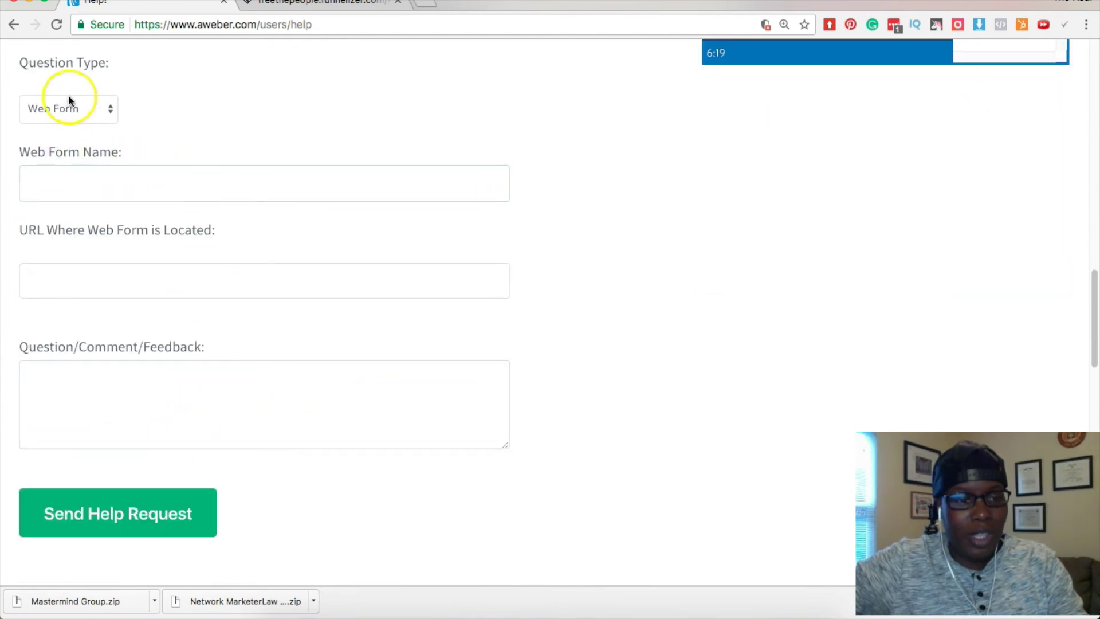
left_click(82, 193)
left_click(184, 223)
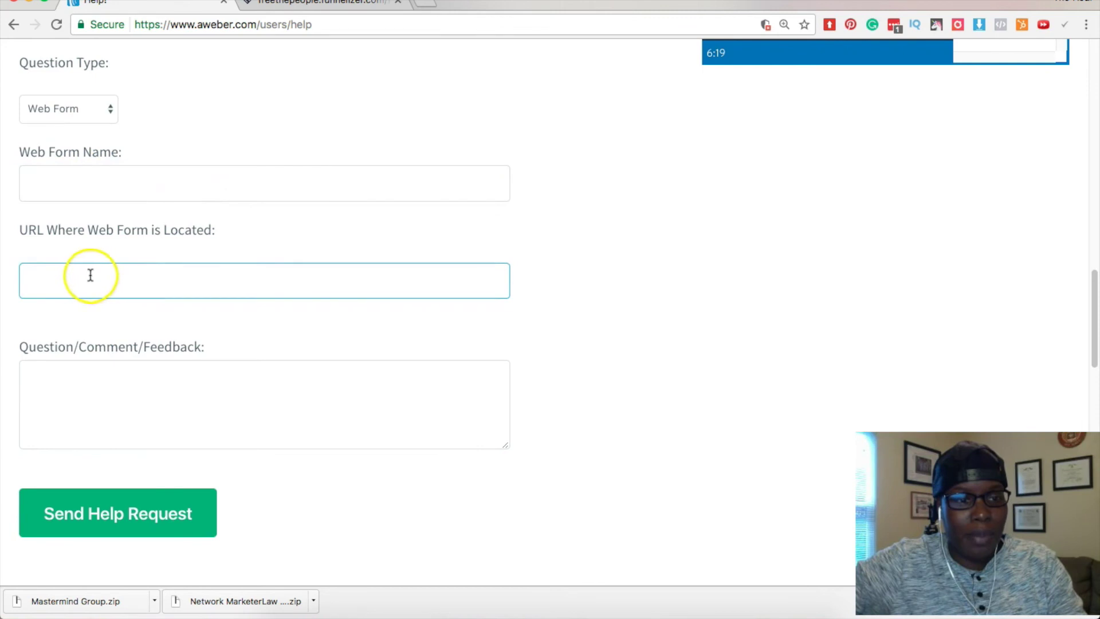
left_click(108, 283)
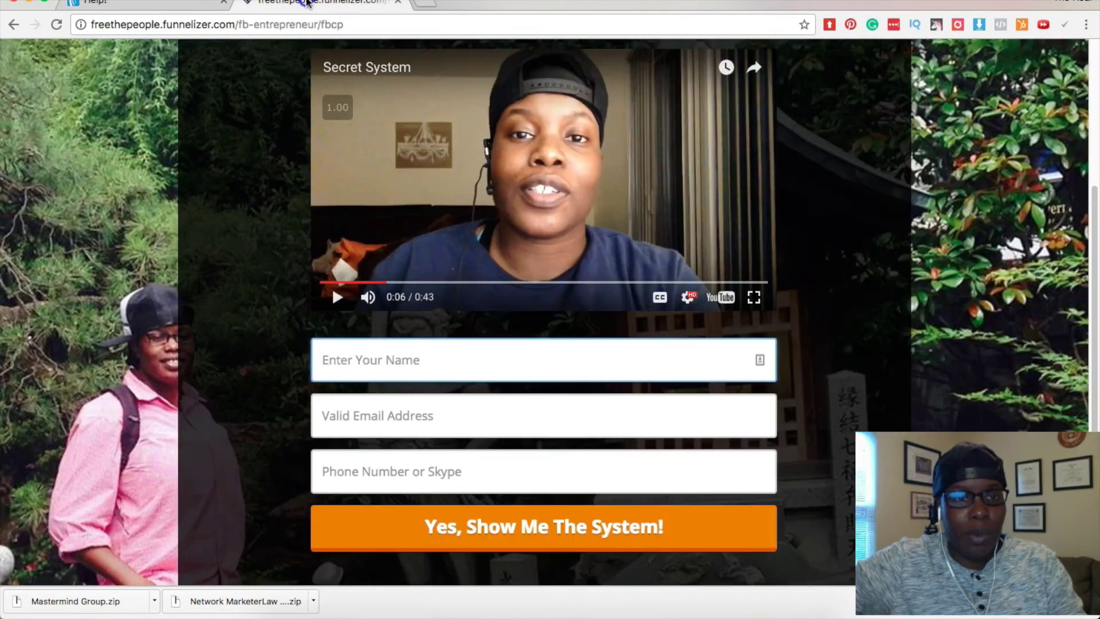
- Copy the funnel opt-in page's web address from the Funnelizer tab and return to the form
left_click(321, 4)
left_click(331, 27)
key("ctrl+c")
left_click(141, 3)
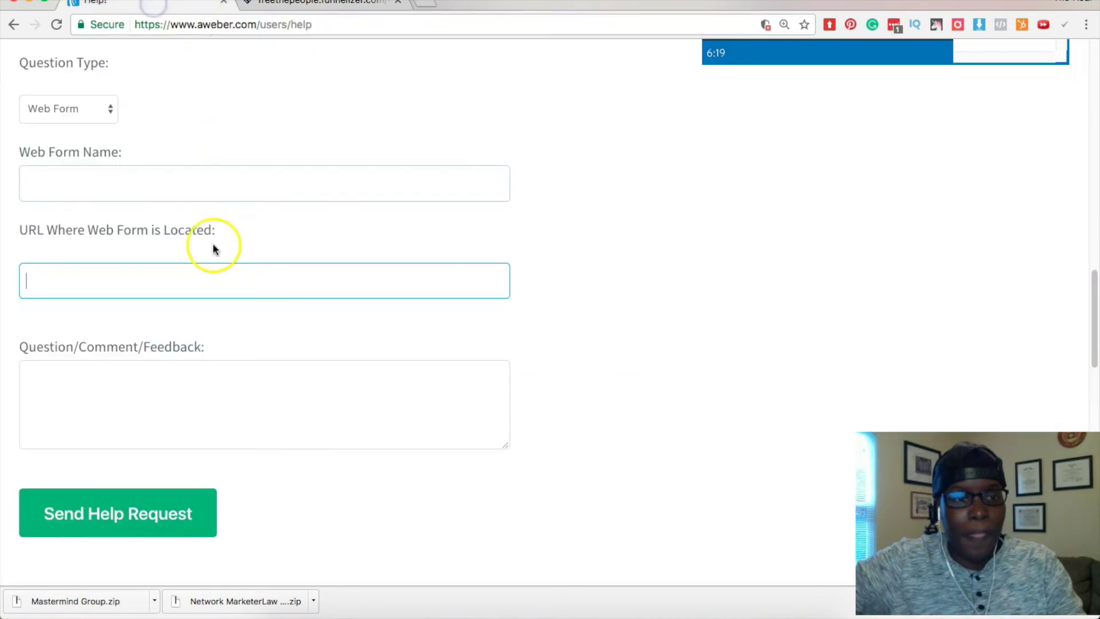
left_click(108, 289)
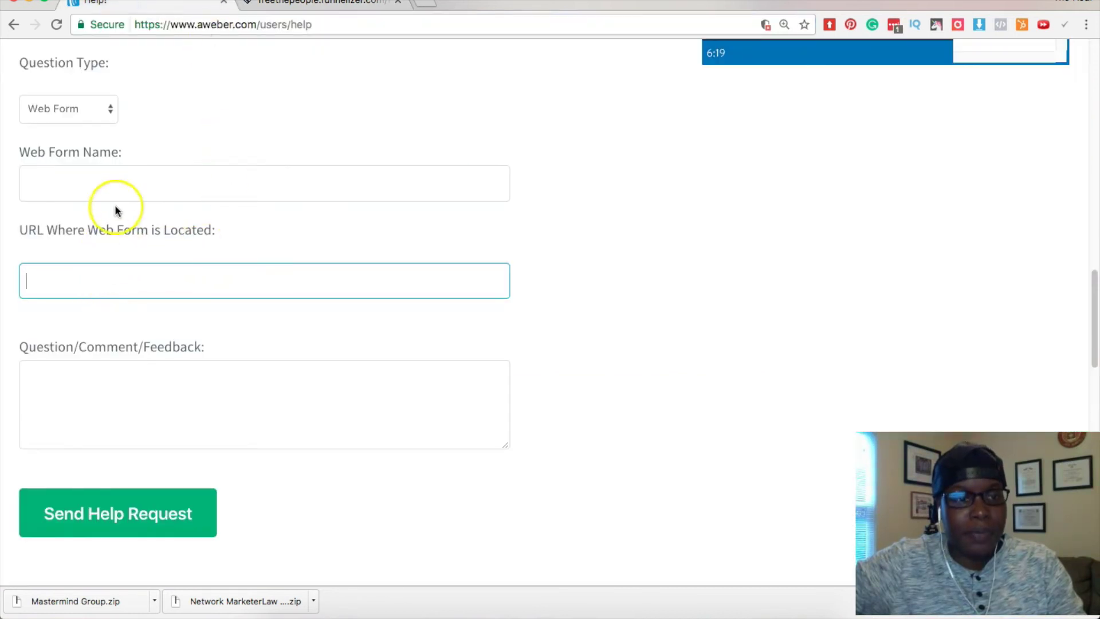
scroll(116, 209, "up", 1)
scroll(116, 208, "down", 5)
left_click(104, 190)
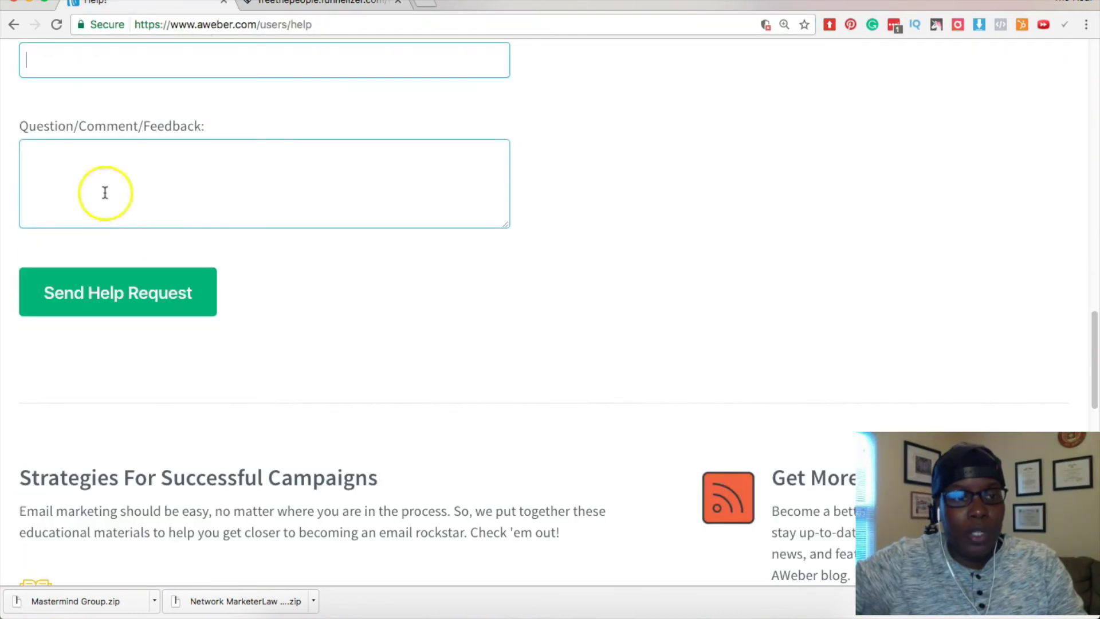
- Enter the 'optinof' message asking support to turn off Confirmed Opt-In for a third-party funnelizer, then review it
left_click(104, 180)
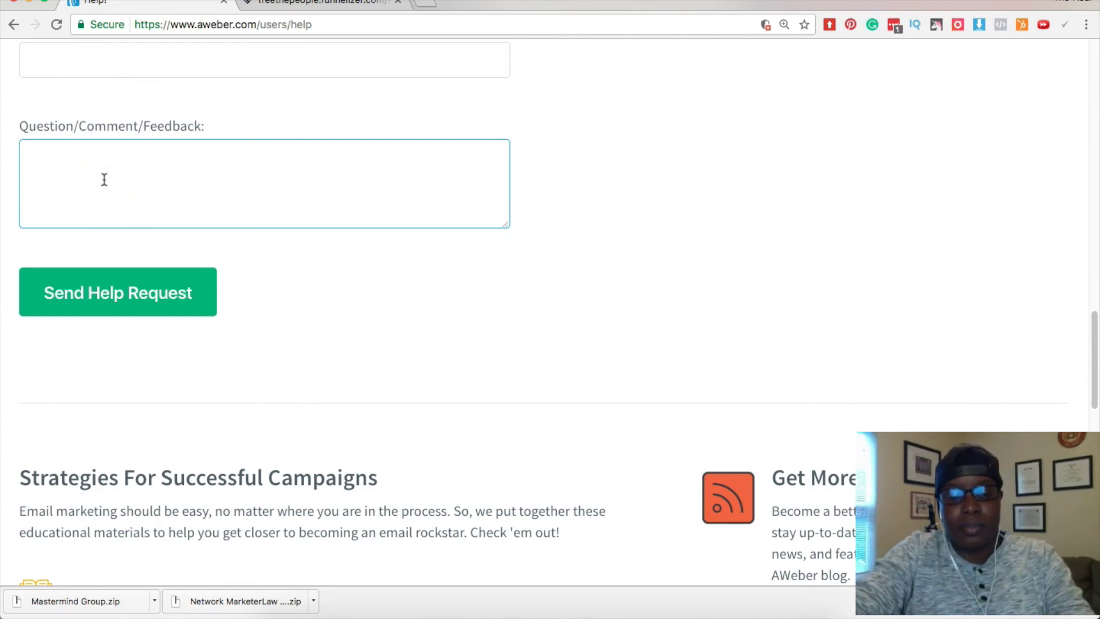
type("opti")
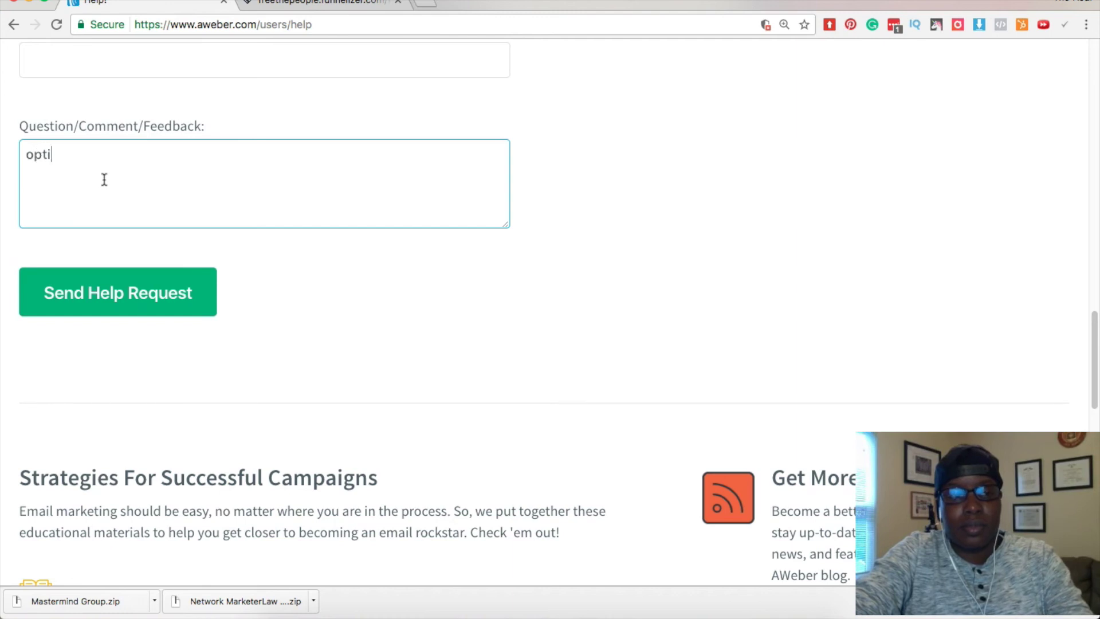
type("nof")
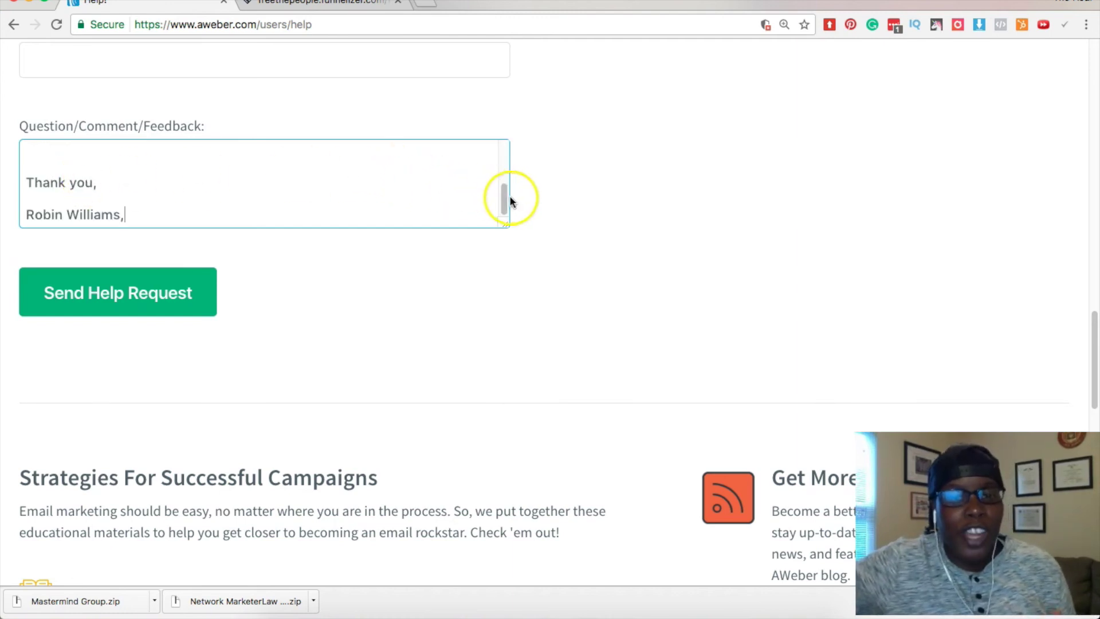
left_click_drag(503, 197, 505, 158)
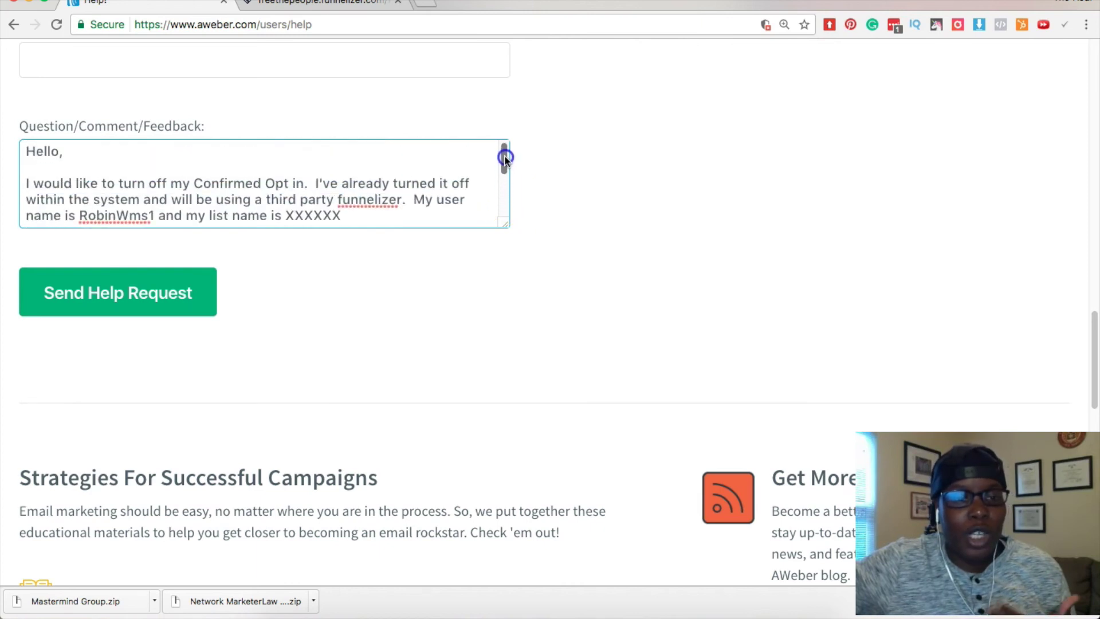
left_click_drag(505, 158, 505, 175)
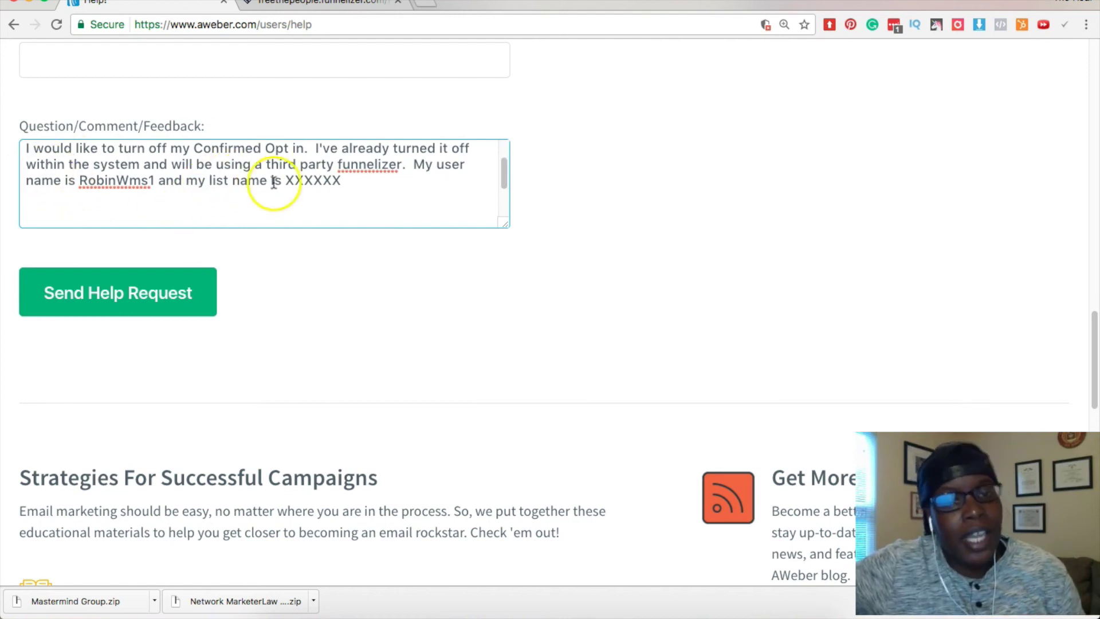
left_click_drag(344, 182, 281, 184)
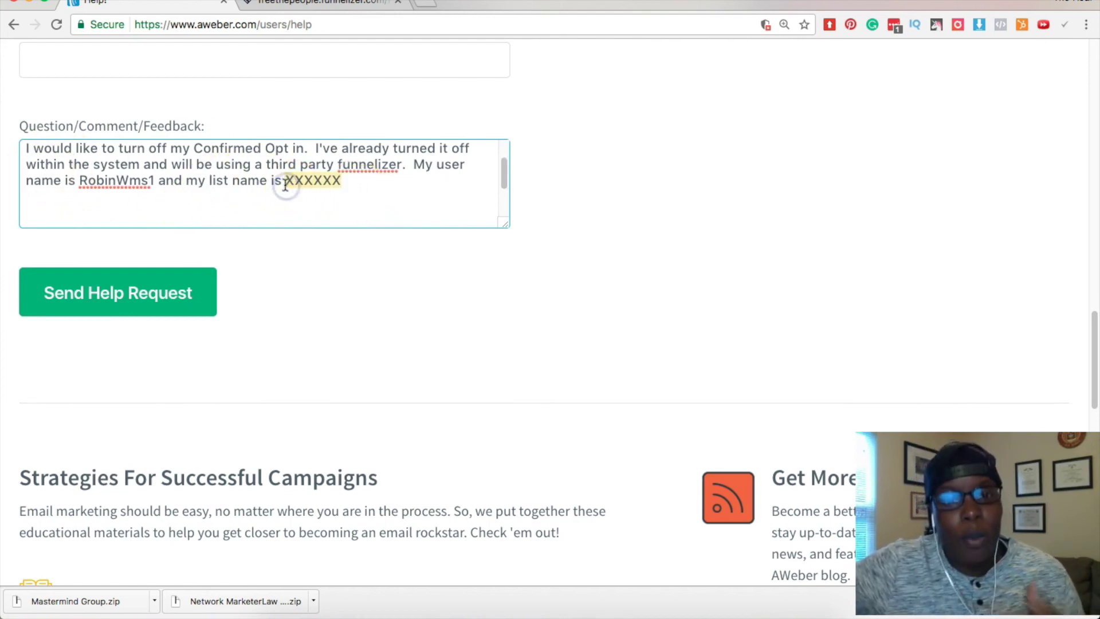
left_click_drag(504, 181, 503, 235)
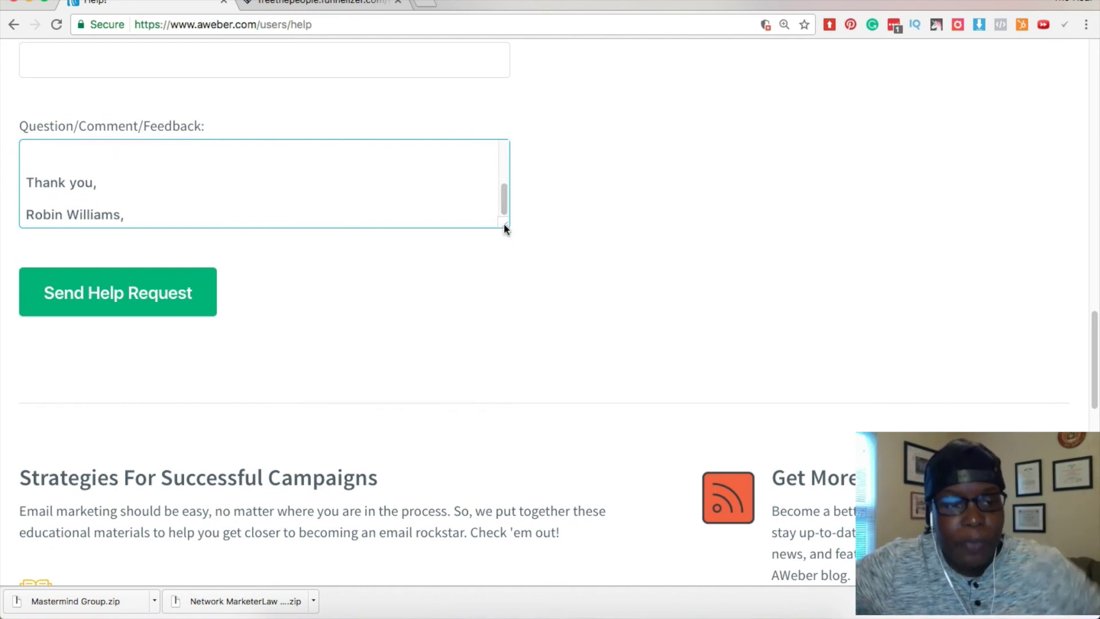
scroll(527, 293, "up", 1)
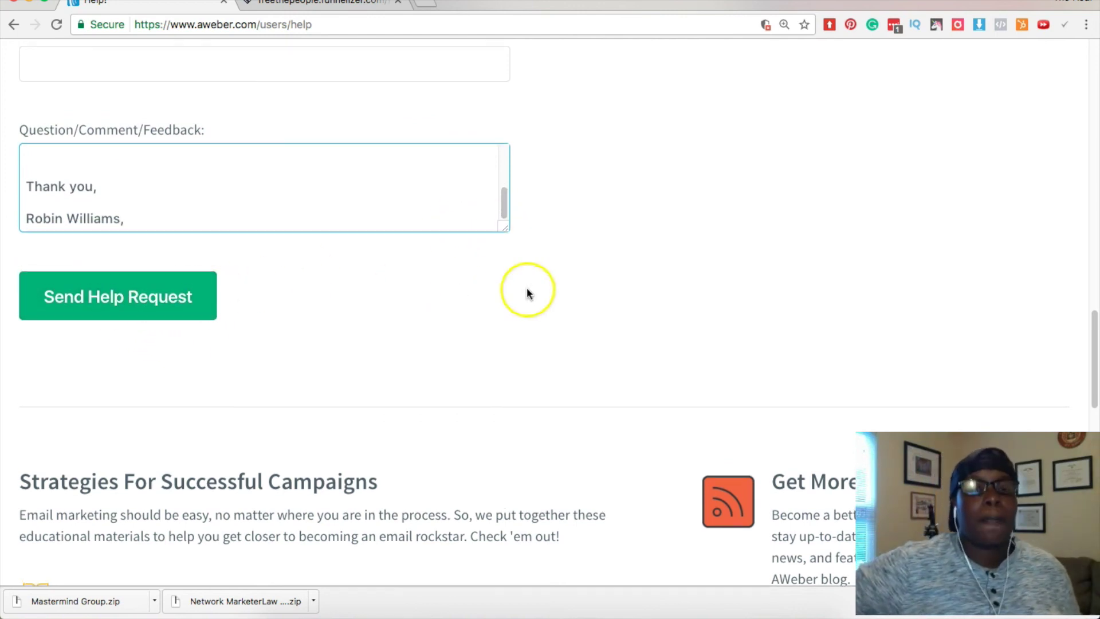
scroll(523, 293, "up", 10)
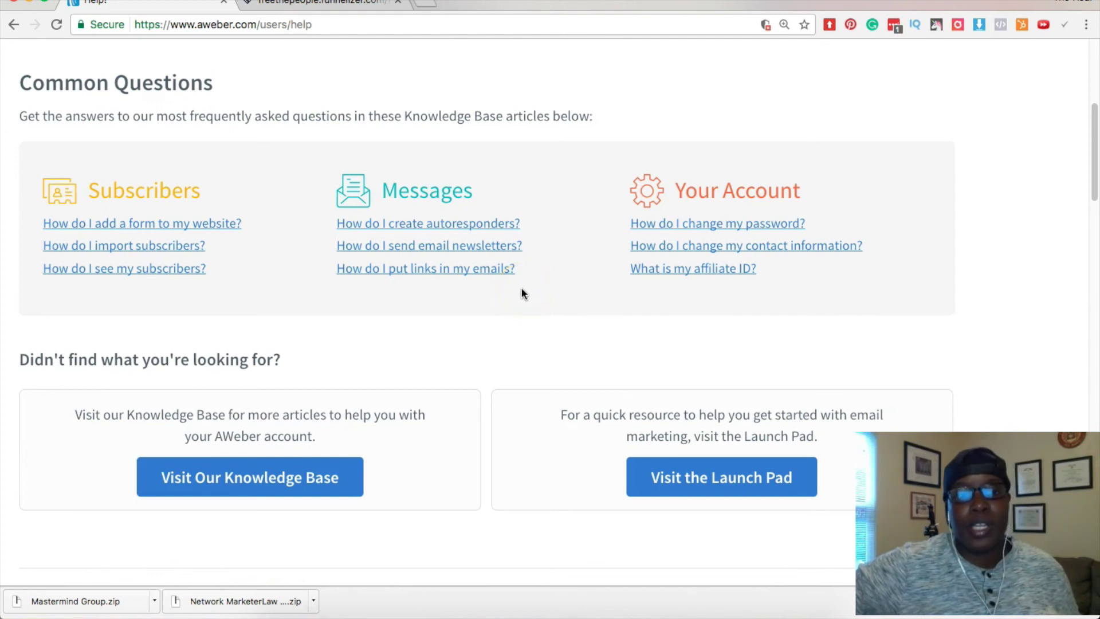
left_click(279, 6)
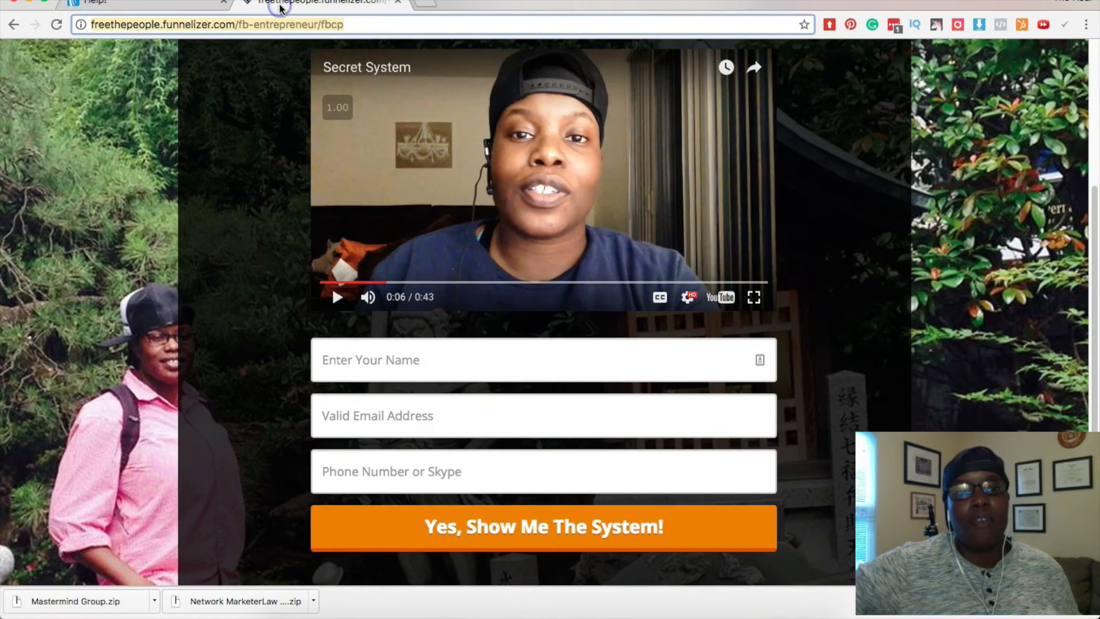
left_click(153, 6)
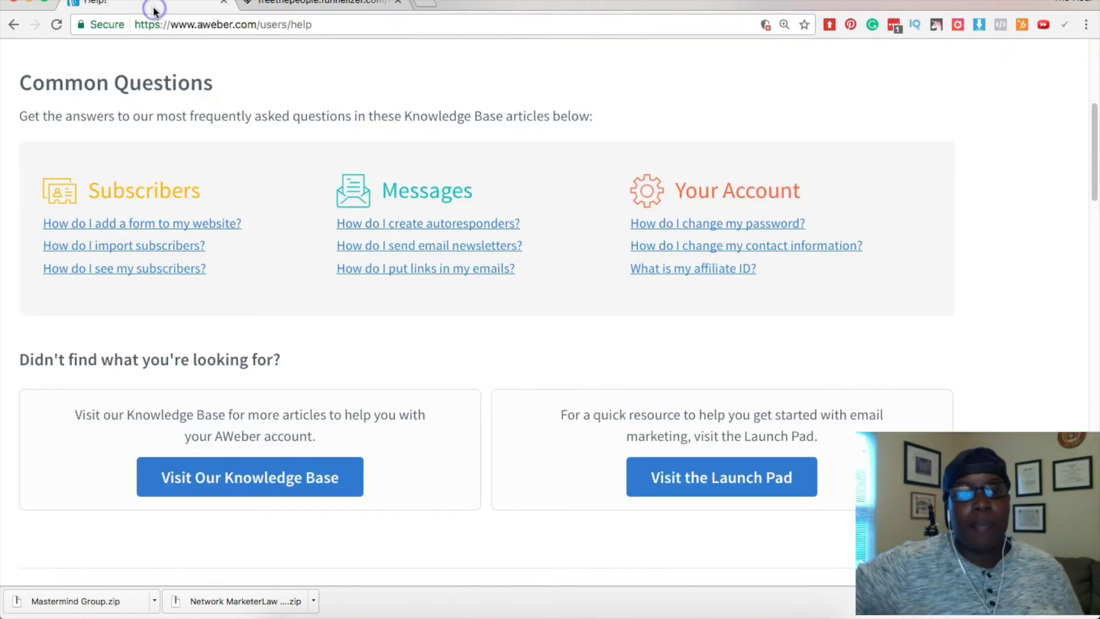
left_click(277, 6)
left_click(359, 359)
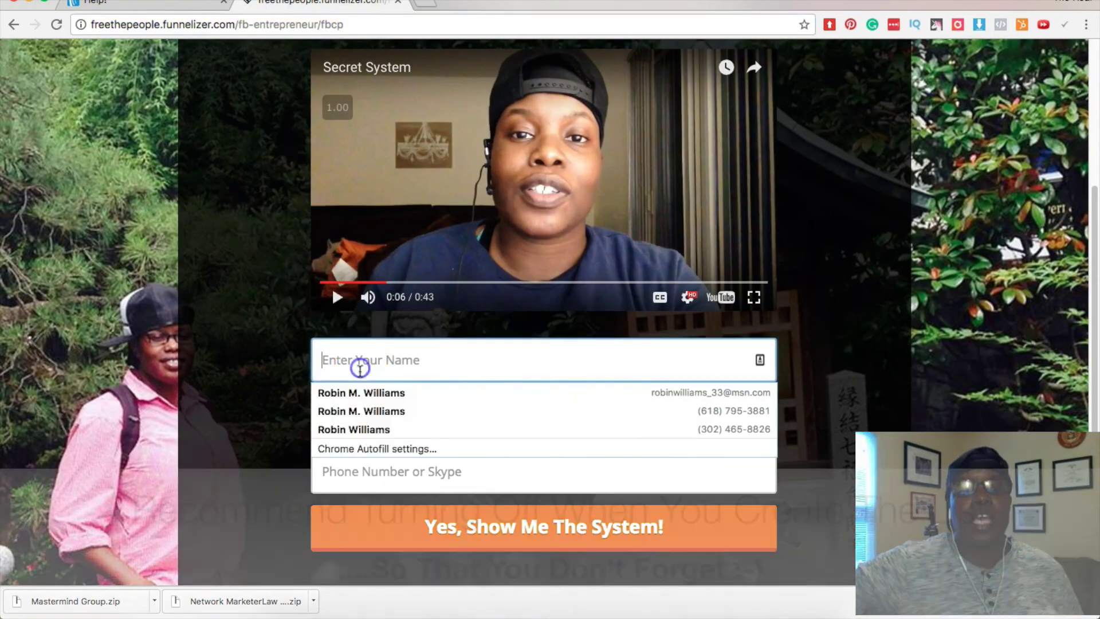
left_click(260, 345)
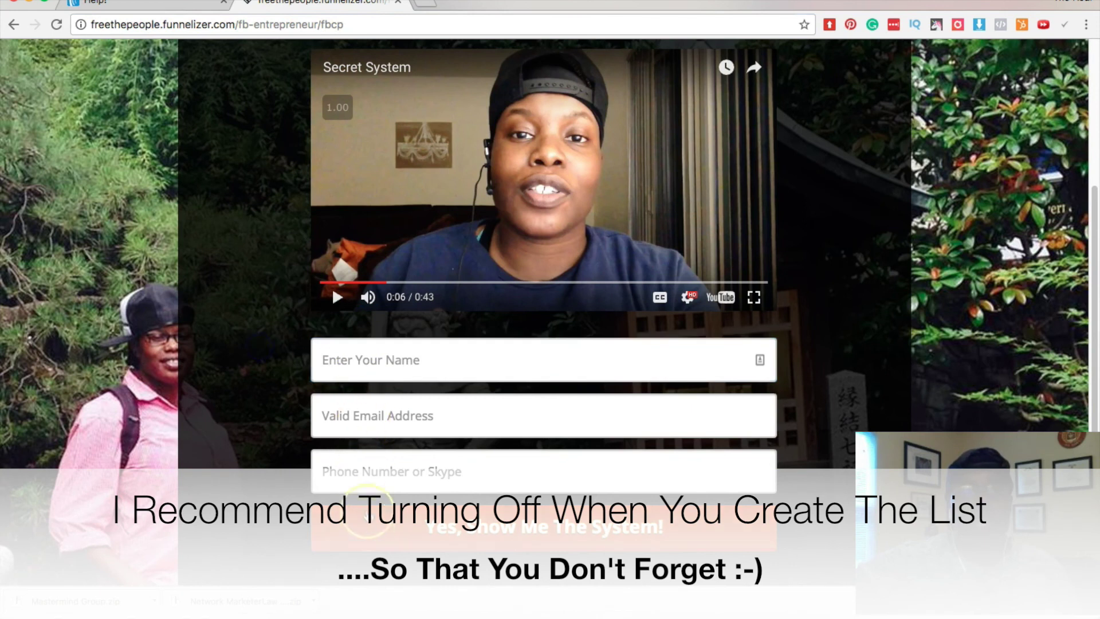
left_click(172, 7)
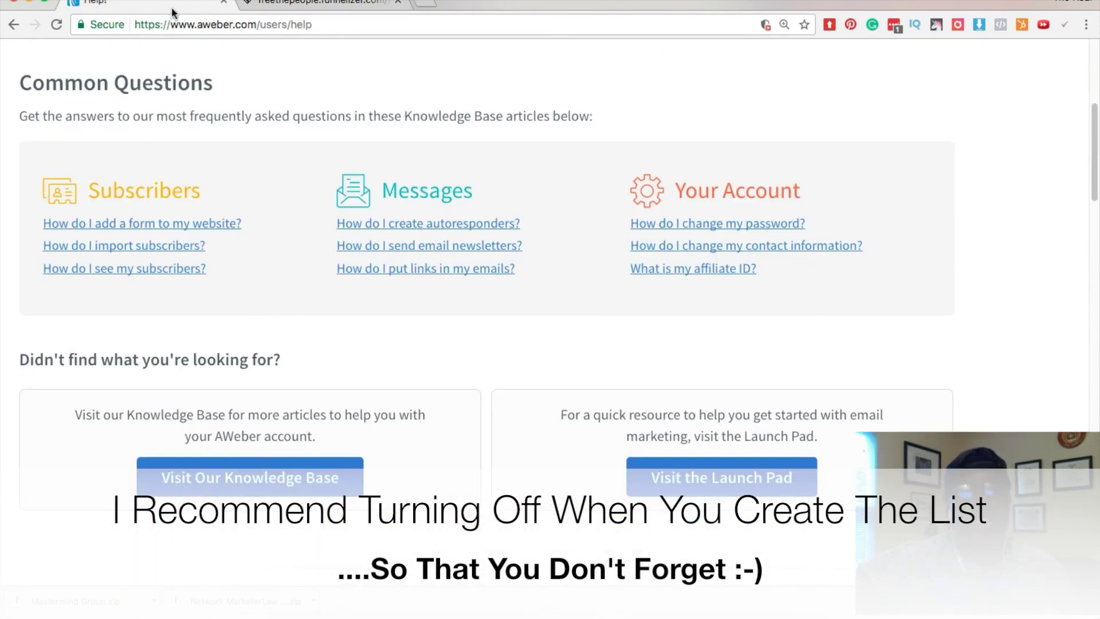
scroll(374, 162, "up", 6)
- Return to the AWeber account home page from the Help page's navigation bar
left_click(105, 124)
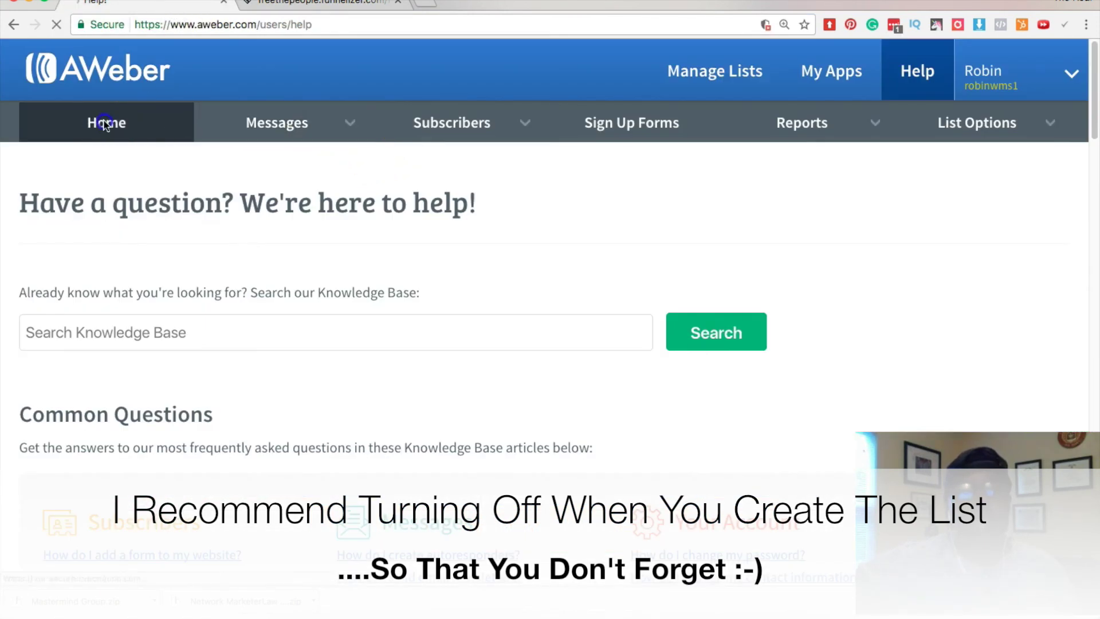